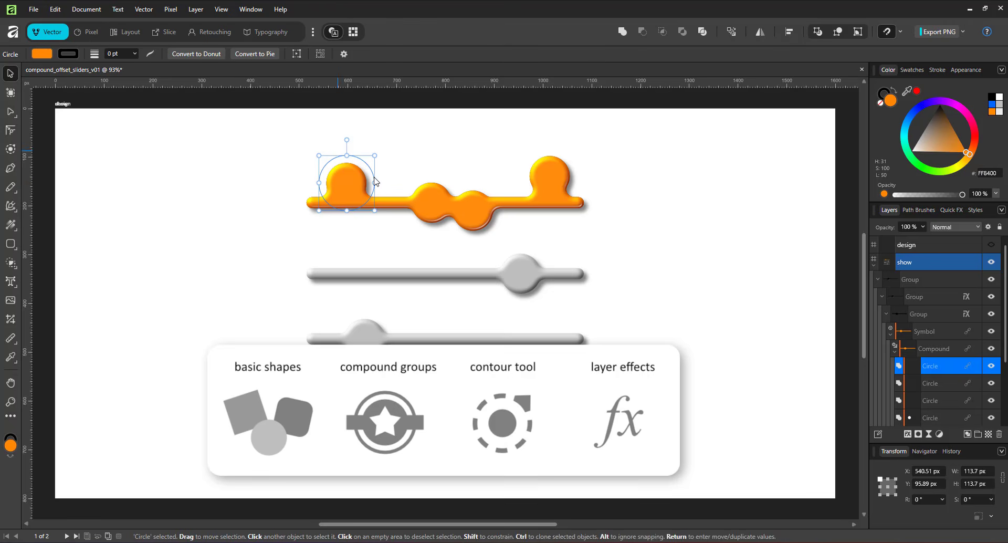
Step: Lock and hide the "show" artboard with the finished sliders, and make the empty "design" artboard visible and active
left_click(277, 221)
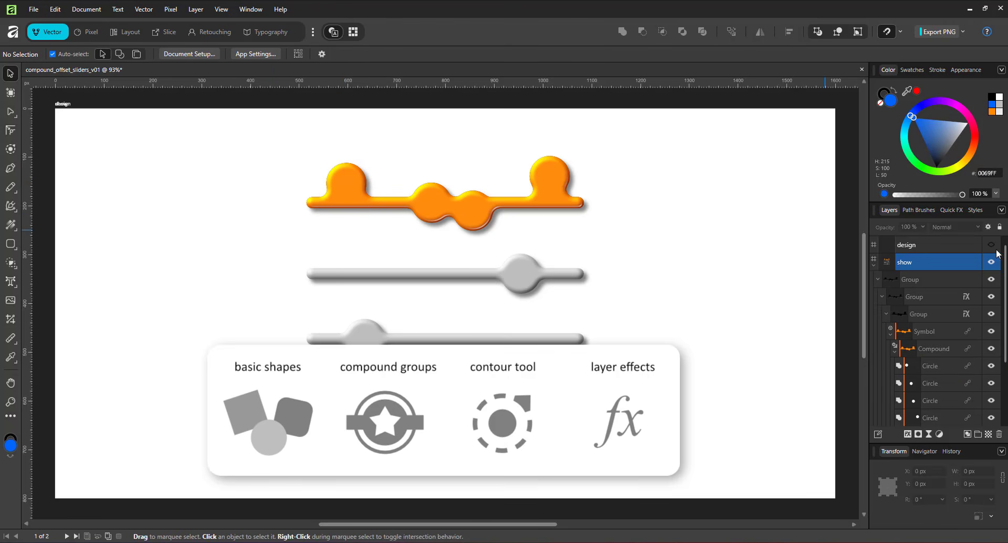
left_click(966, 263)
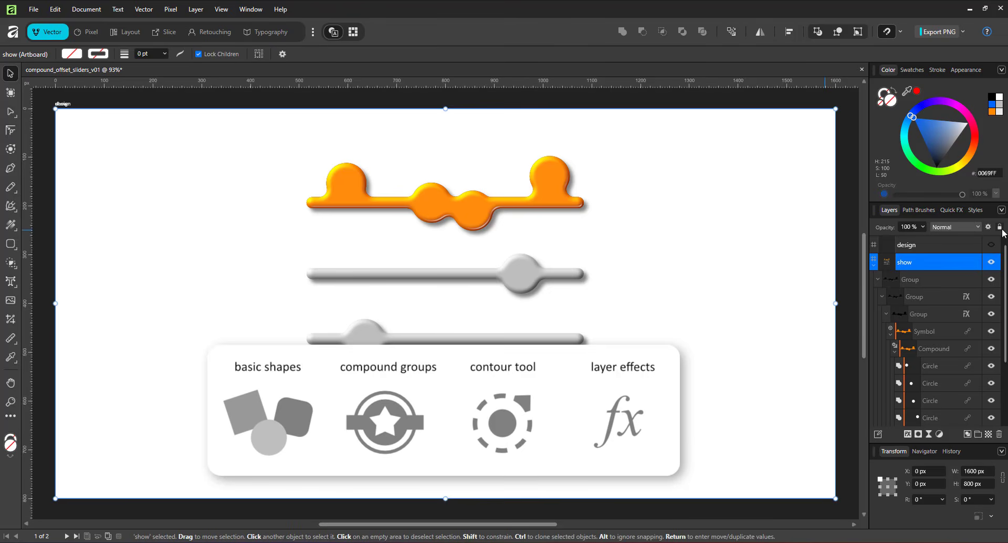
left_click(943, 336)
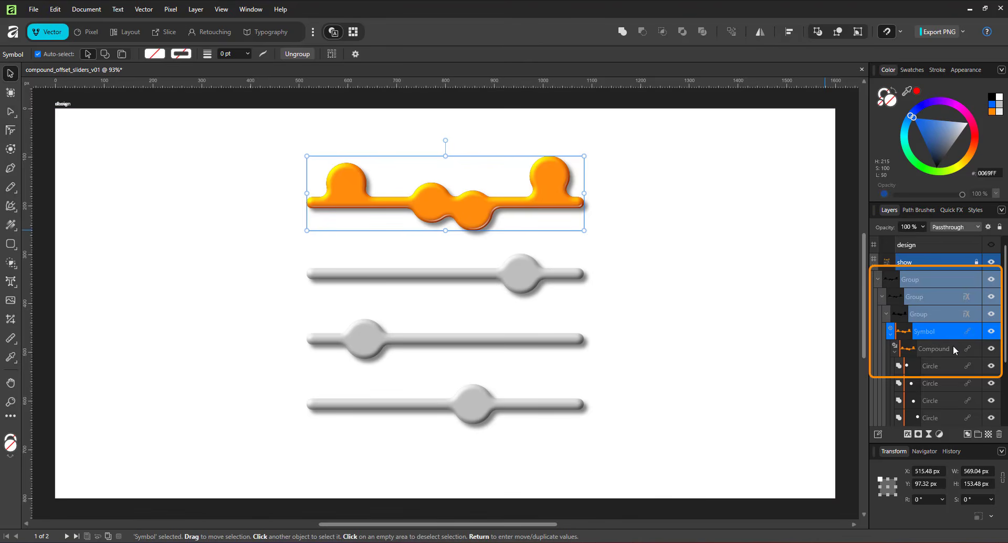
left_click(953, 347)
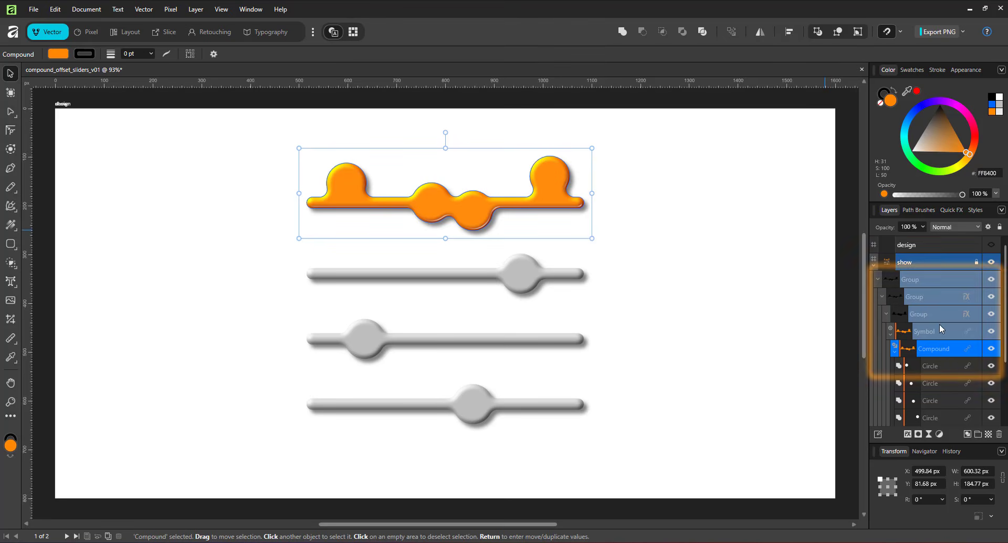
left_click(874, 264)
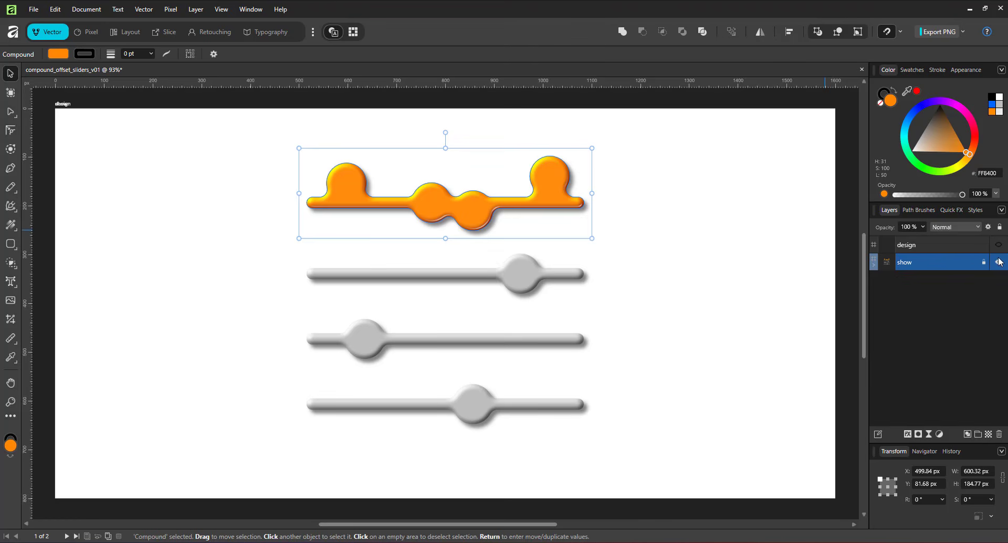
left_click(999, 262)
left_click(953, 245)
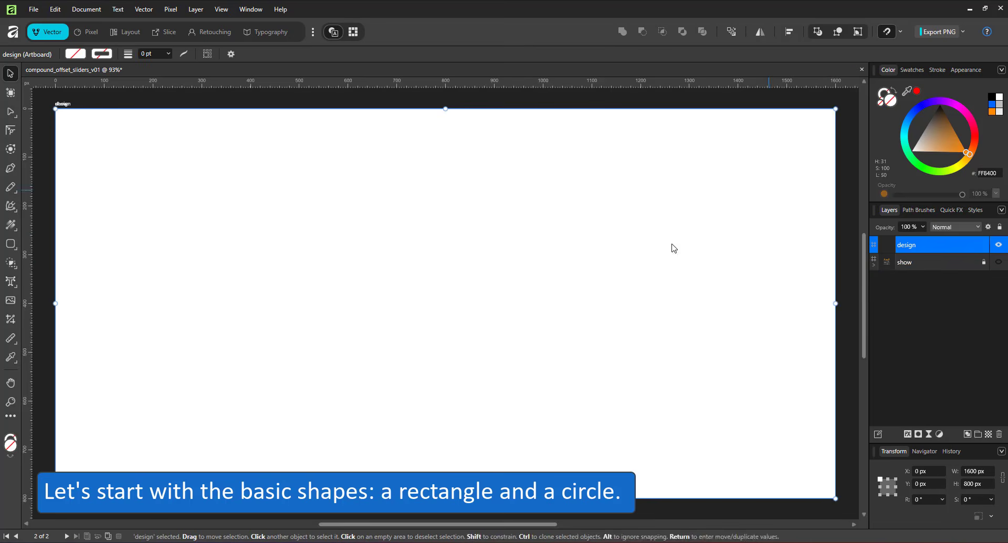
Step: Draw a horizontal rounded rectangle about 1364 × 150 px with 50% corner radius and centre it on the artboard
left_click(10, 243)
left_click_drag(246, 242, 759, 314)
left_click_drag(252, 247, 94, 278)
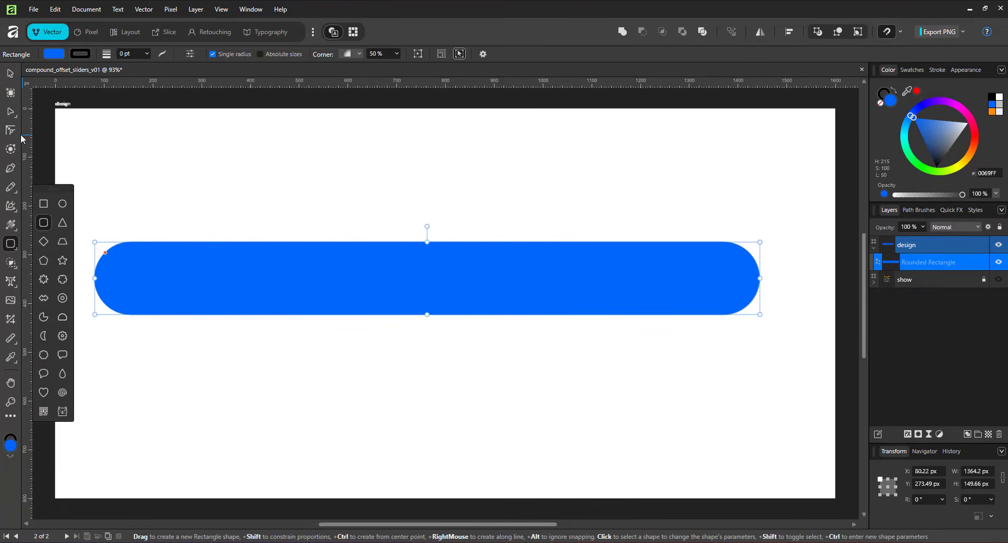
left_click(10, 75)
left_click_drag(269, 272, 287, 298)
Step: Draw a circle about 369 px across over the bar's left part and centre it vertically on the bar
left_click(10, 244)
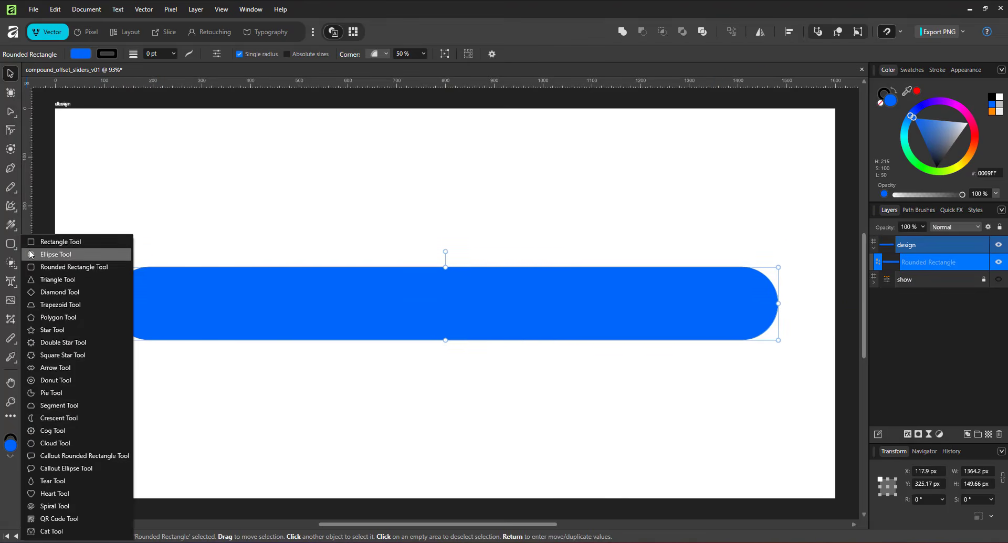
left_click(30, 254)
left_click_drag(211, 210, 390, 389)
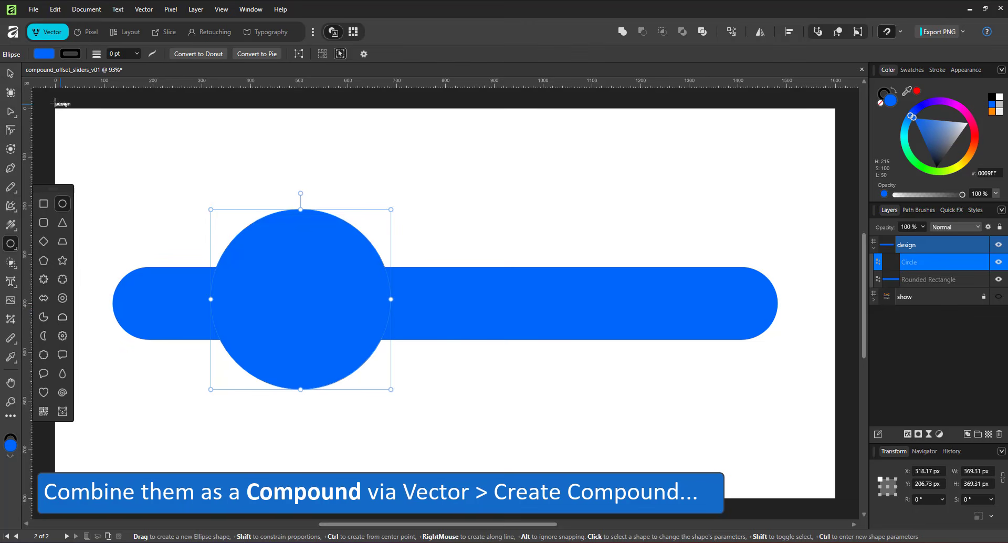
left_click(10, 73)
left_click_drag(342, 288, 332, 299)
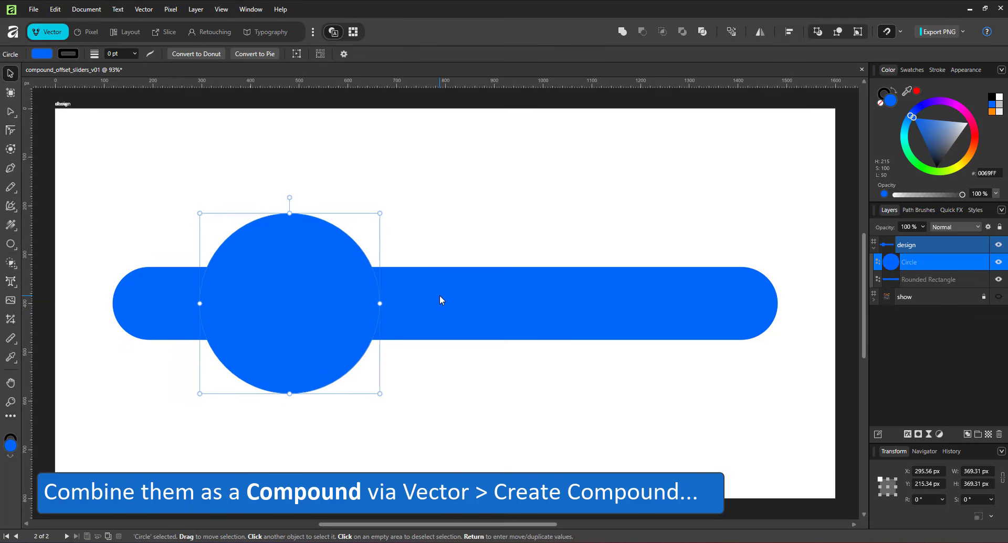
Step: Combine the circle and the rounded rectangle into a compound
left_click(440, 297, "shift")
left_click(144, 10)
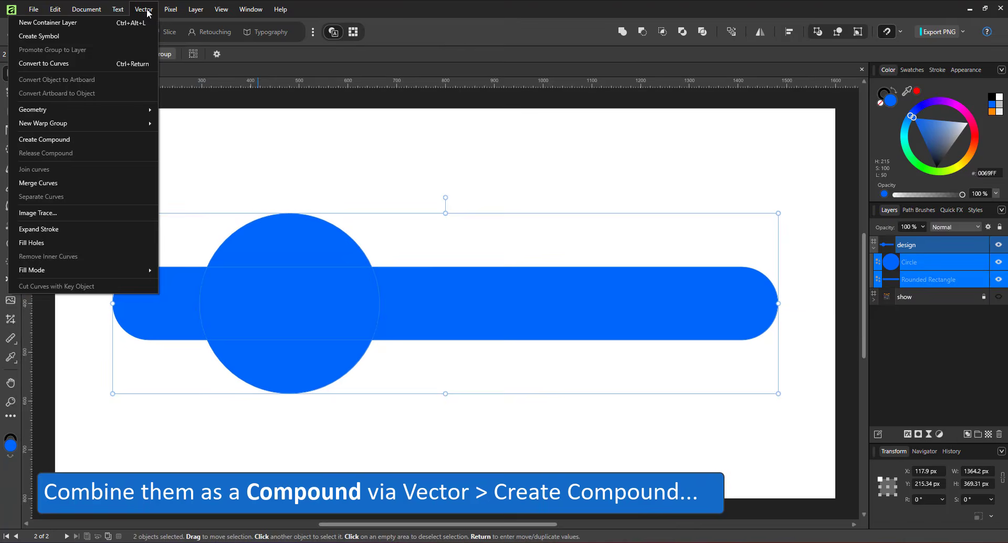
left_click(128, 140)
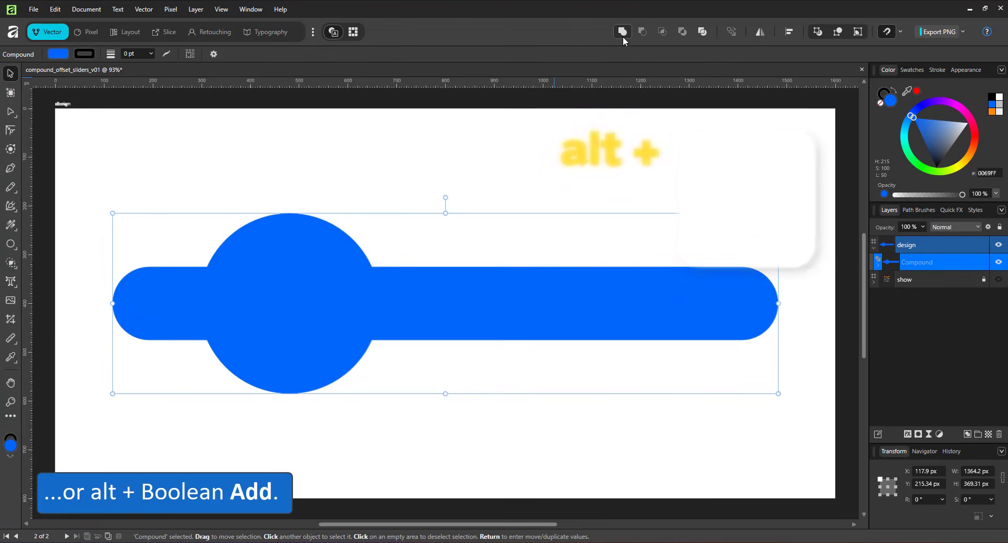
Step: Move the circle inside the compound left along the bar to about X 215 px
double_click(237, 308)
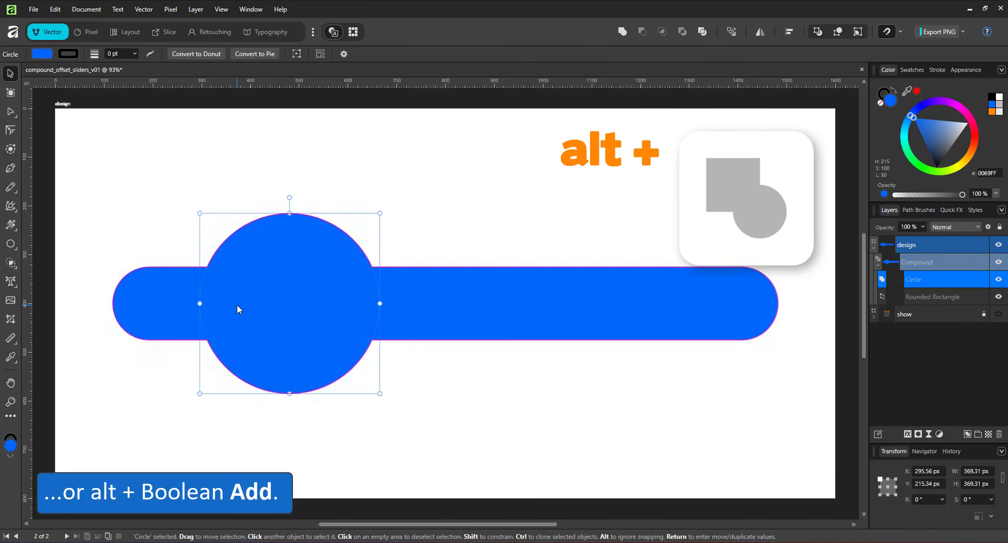
left_click(924, 293)
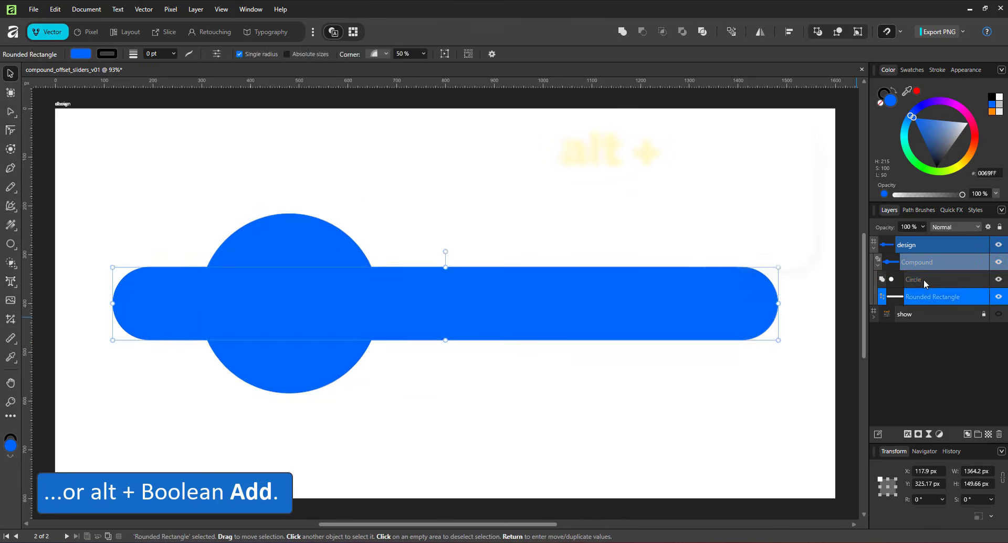
left_click(924, 280)
left_click_drag(299, 304, 241, 314)
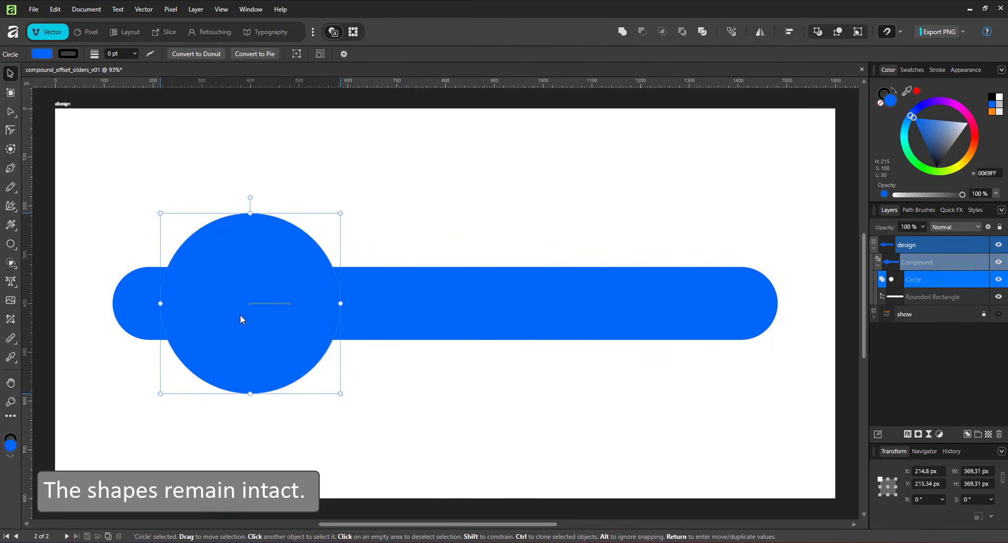
Step: Apply a negative contour to the whole compound so the combined shape is offset inwards
left_click(935, 263)
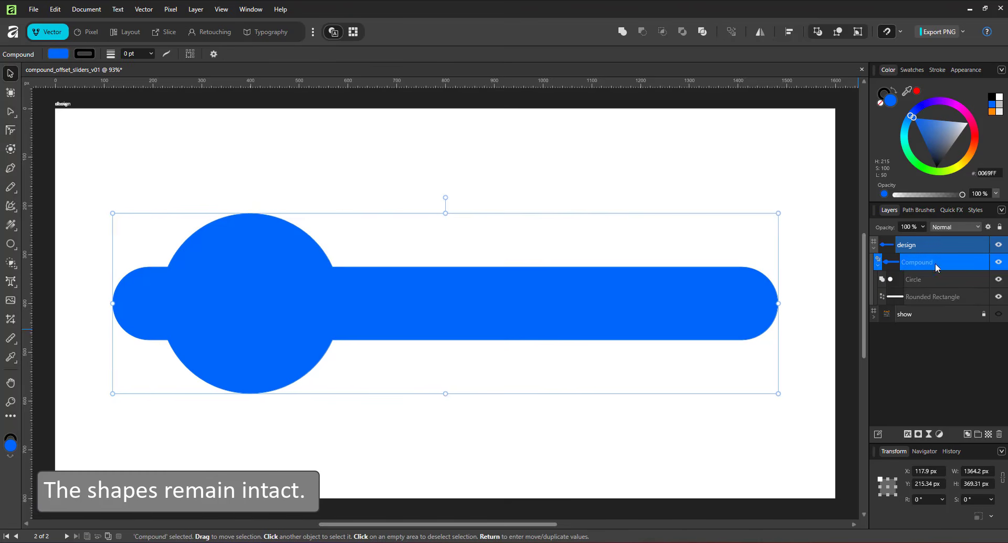
left_click(10, 149)
left_click_drag(318, 290, 298, 291)
Step: Shrink the compound's circle to about 308 px across and move it right along the bar to about X 480 px
left_click(285, 262)
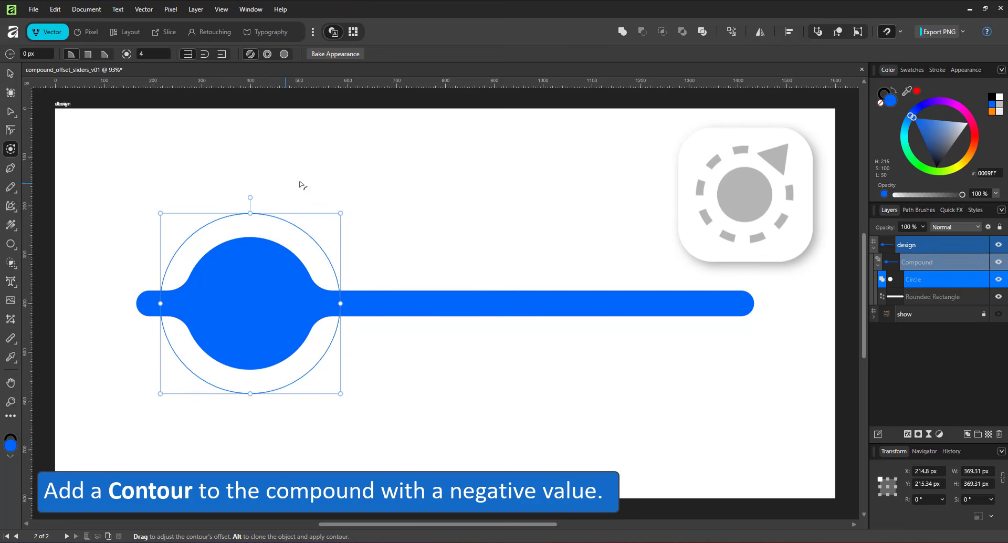
key("v")
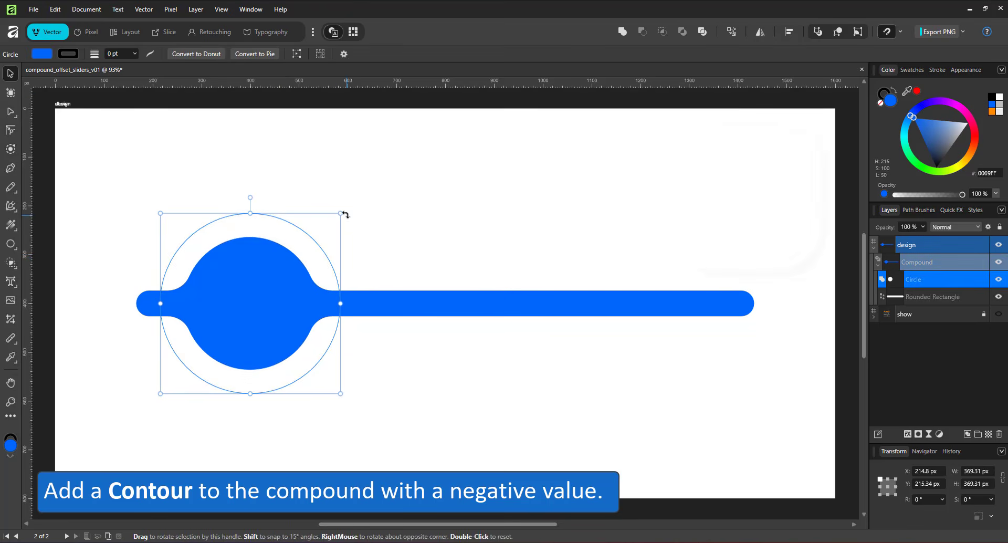
left_click_drag(341, 213, 329, 230)
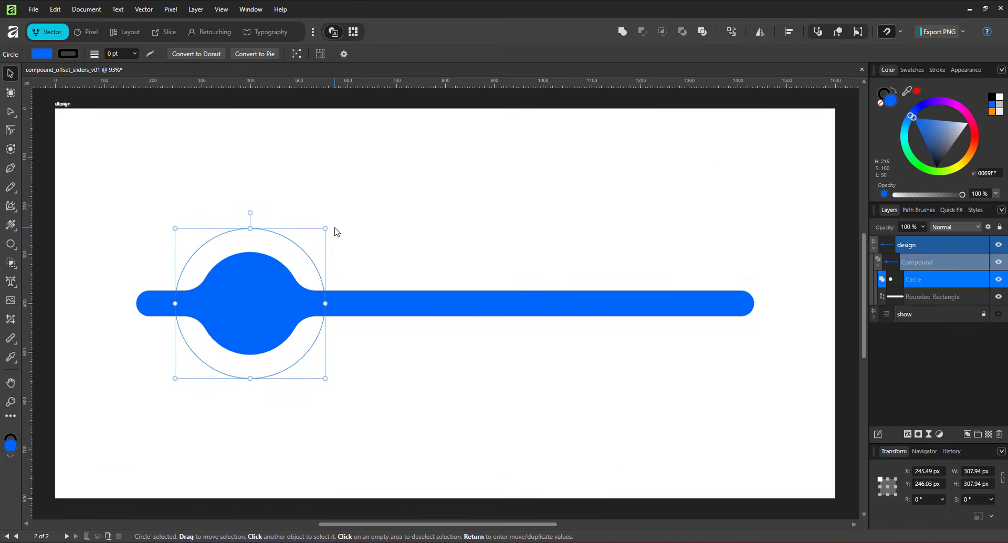
left_click(385, 169)
left_click_drag(250, 276, 351, 264)
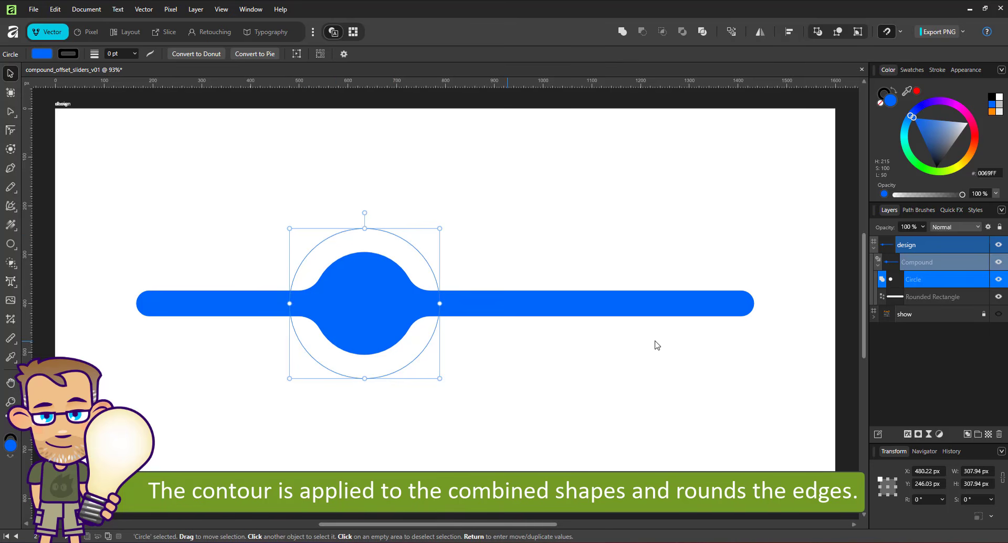
Step: Draw an upright rounded rectangle about 59 × 331 px with 50% corner radius across the bar's right end
left_click(956, 260)
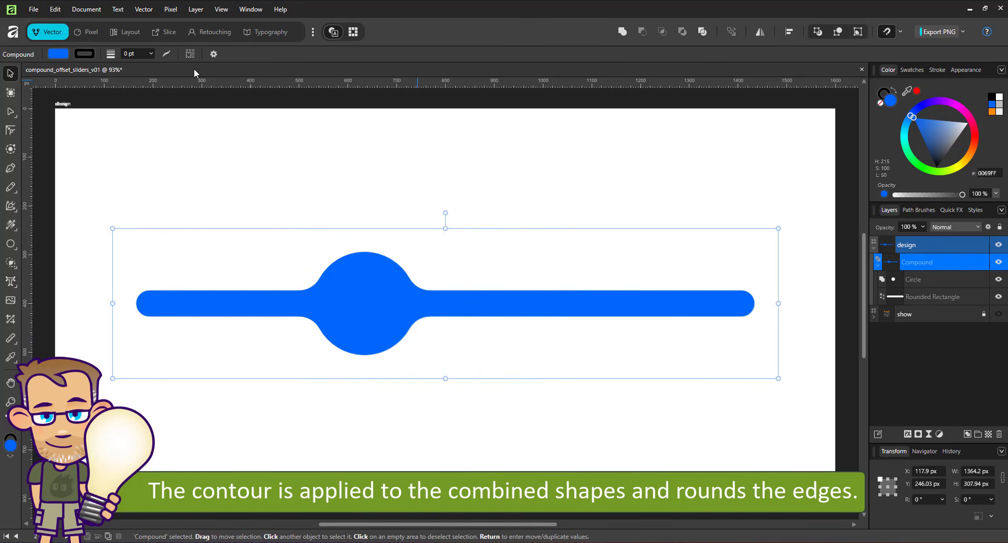
left_click(12, 245)
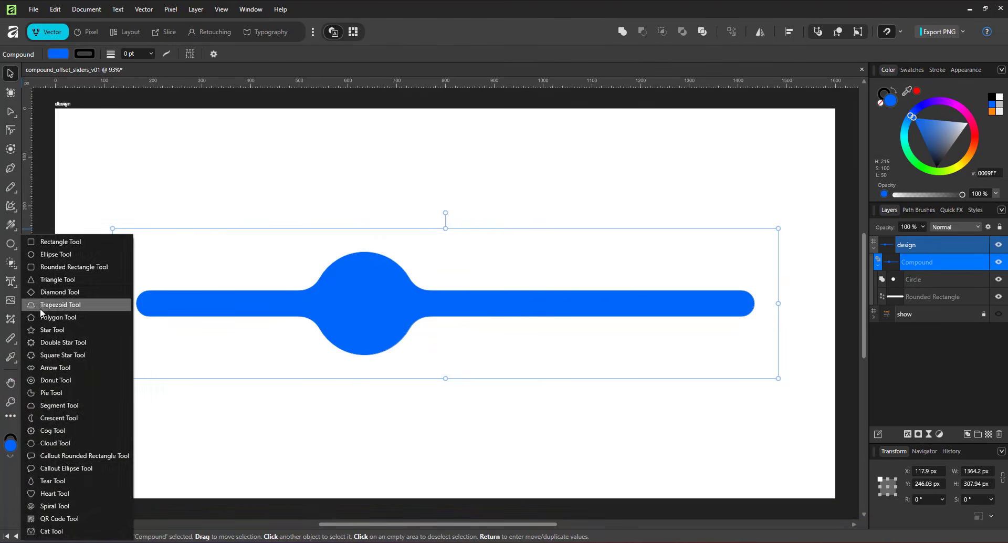
left_click(44, 267)
left_click_drag(726, 217, 754, 378)
left_click_drag(726, 218, 743, 233)
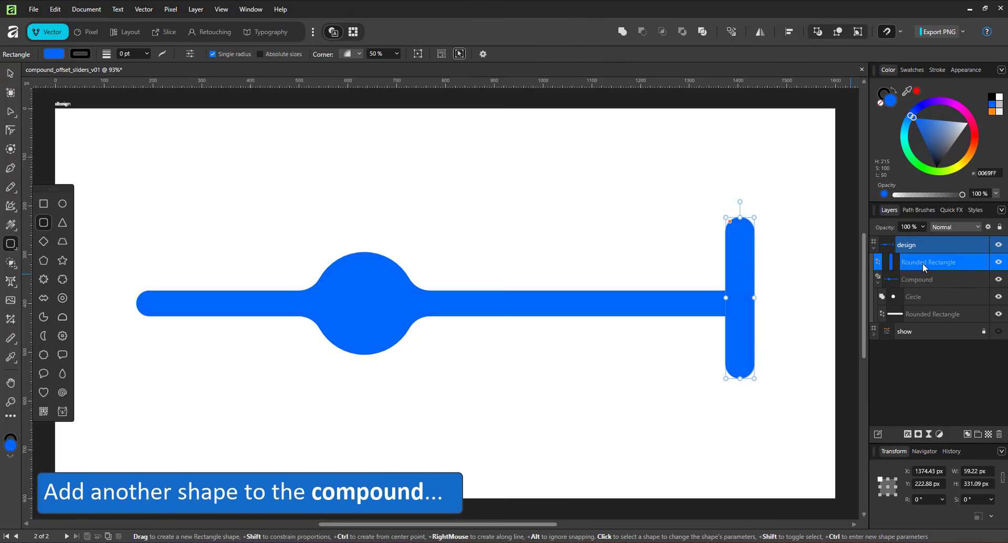
Step: Fill the upright rounded rectangle with orange FF7500 and centre it vertically on the bar
left_click(16, 76)
left_click(971, 152)
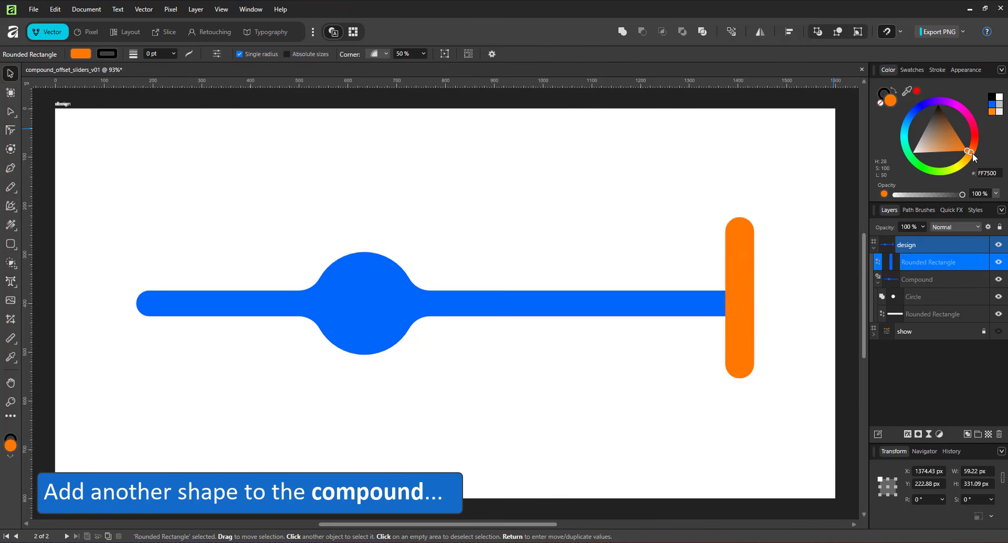
mouse_move(733, 260)
left_mouse_down()
mouse_move(786, 259)
mouse_move(747, 259)
left_mouse_up()
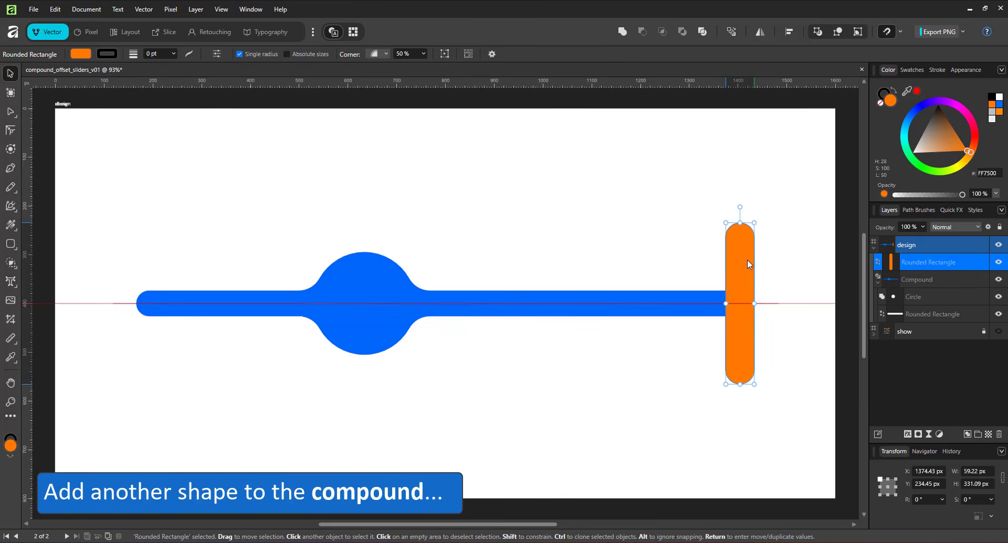
Step: Nest the upright rounded rectangle inside the compound and enlarge it from its centre to about 156 × 542 px
left_click_drag(906, 264, 917, 294)
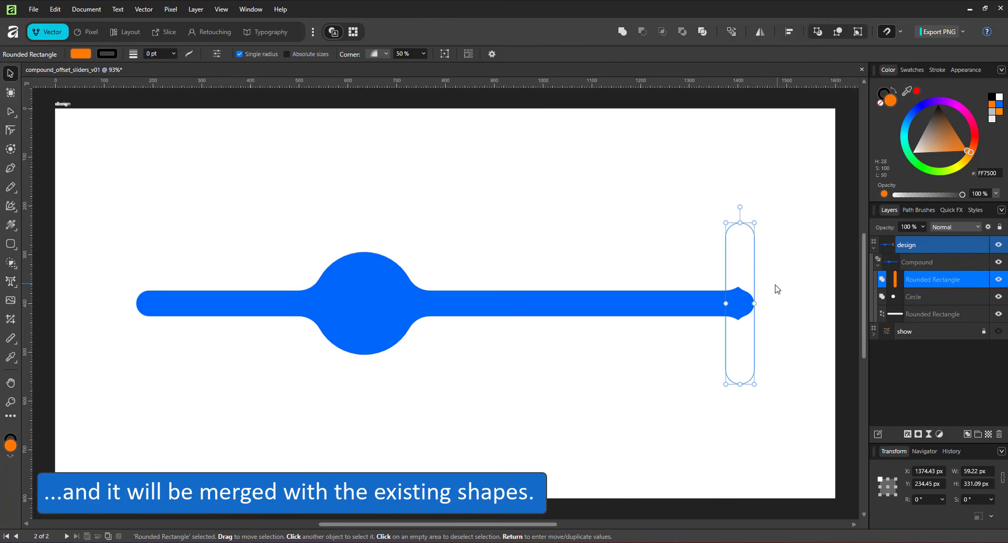
left_click_drag(755, 223, 776, 171)
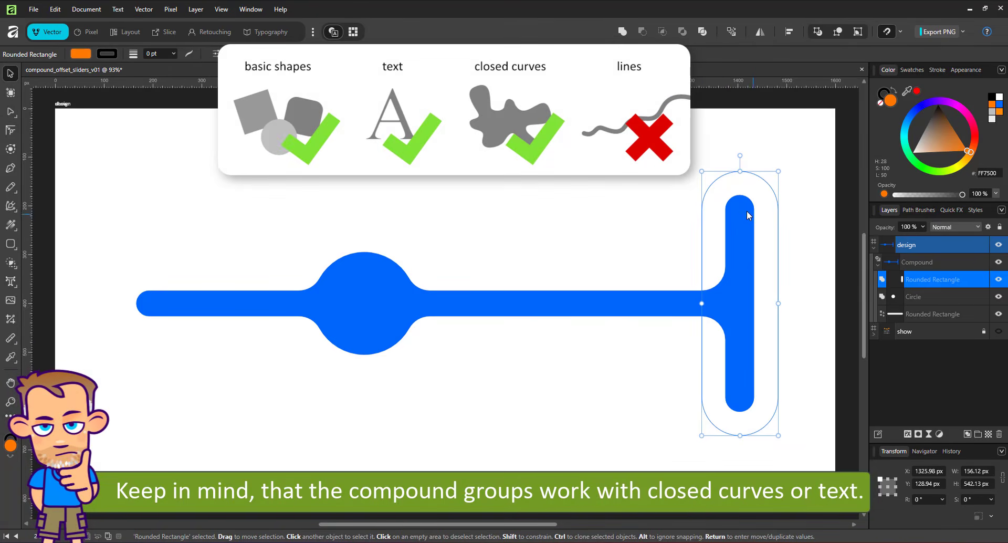
Step: Move the upright rounded rectangle left to about X 1072 px and shorten it to about 450 px tall, centred on the bar
left_click_drag(740, 209, 617, 238)
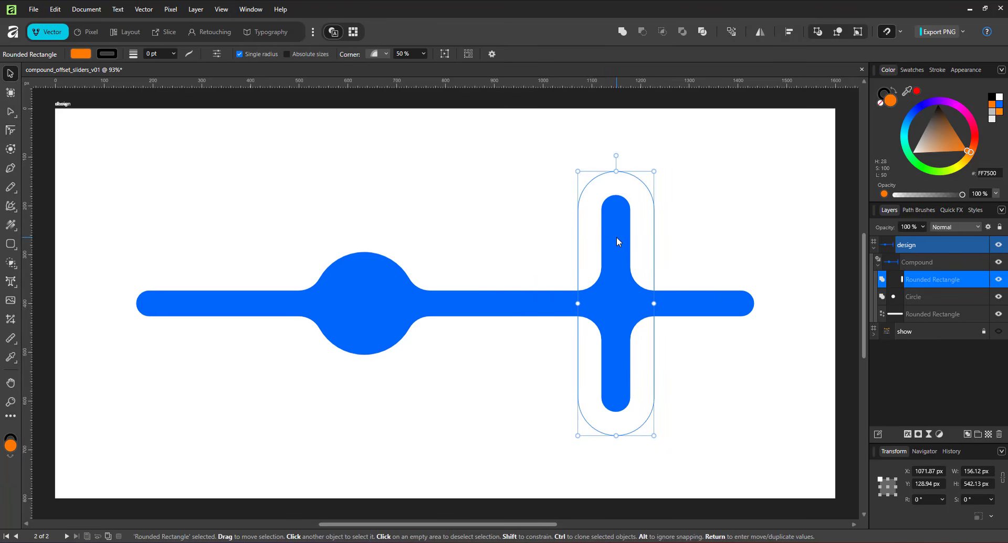
left_click_drag(615, 169, 621, 192)
left_click(645, 281)
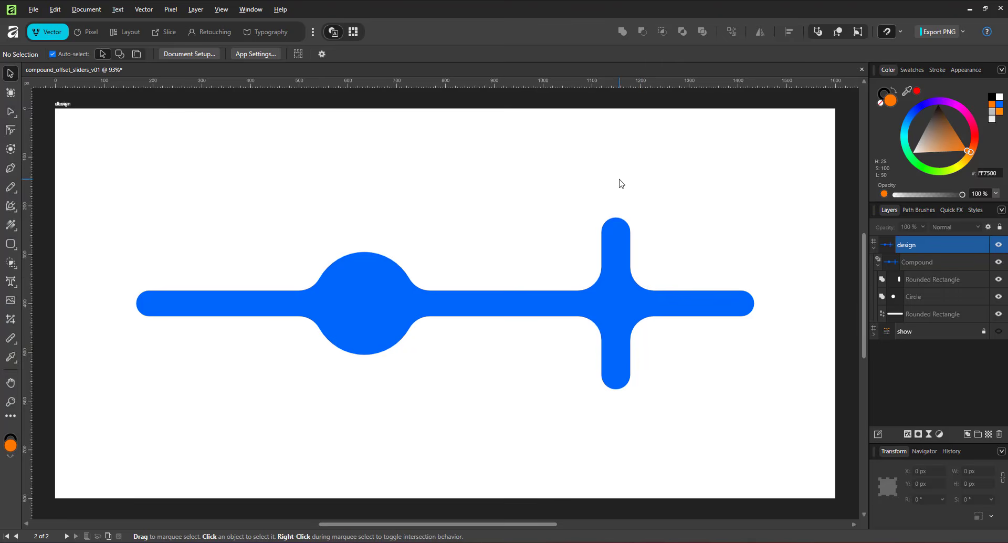
Step: Create a symbol from the whole compound
left_click(556, 302)
left_click(250, 9)
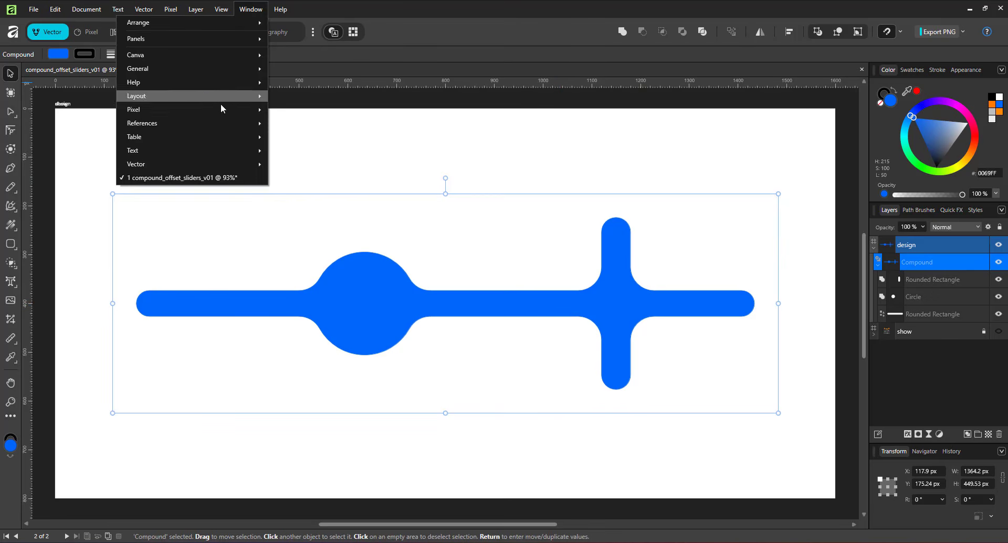
mouse_move(201, 164)
left_click(63, 263)
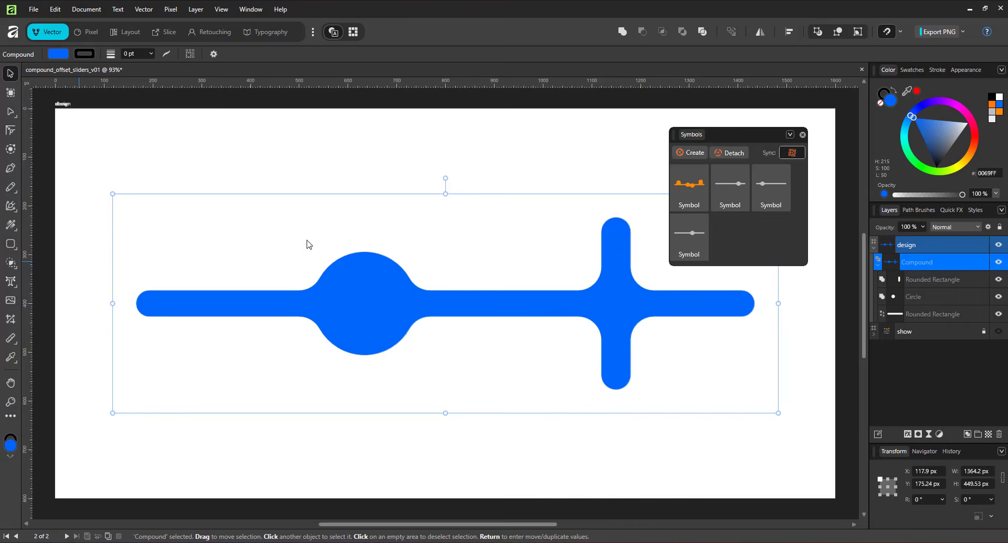
left_click(692, 152)
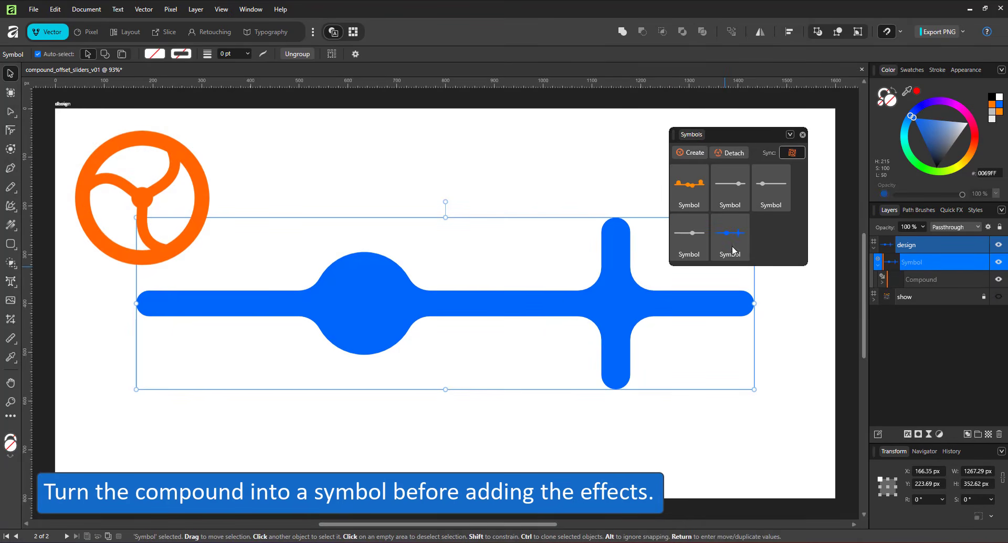
left_click(804, 134)
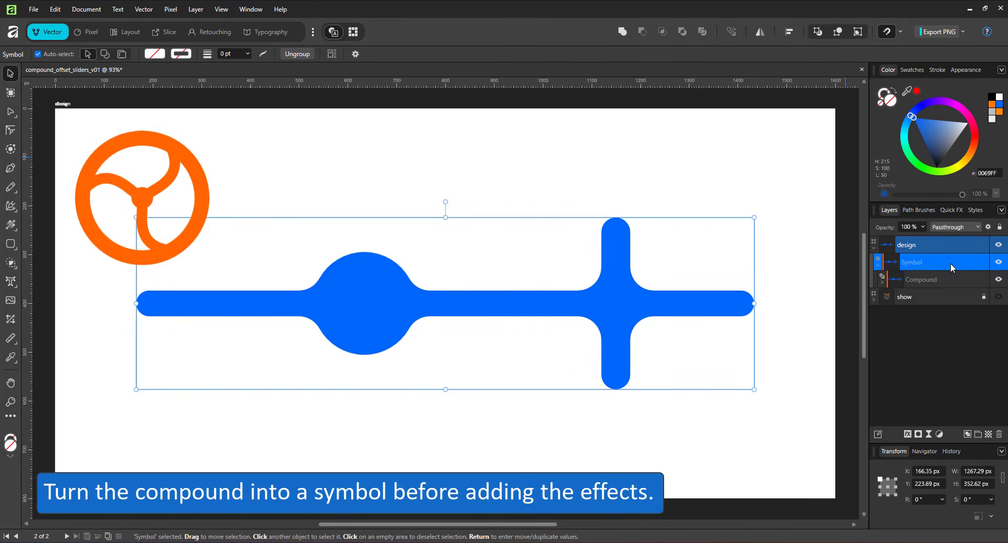
Step: Group the symbol and name the group "slider"
key("ctrl+g")
type("slider")
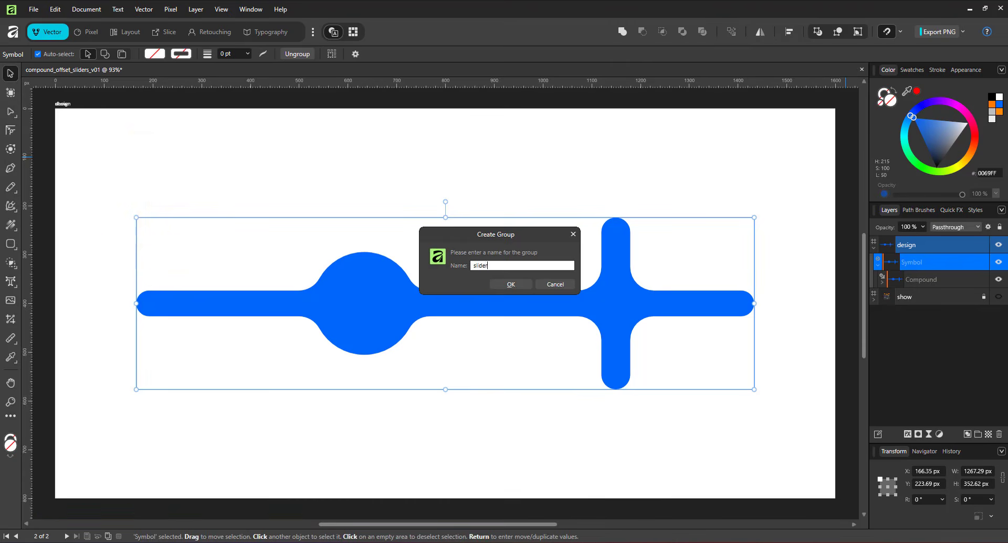
key("Return")
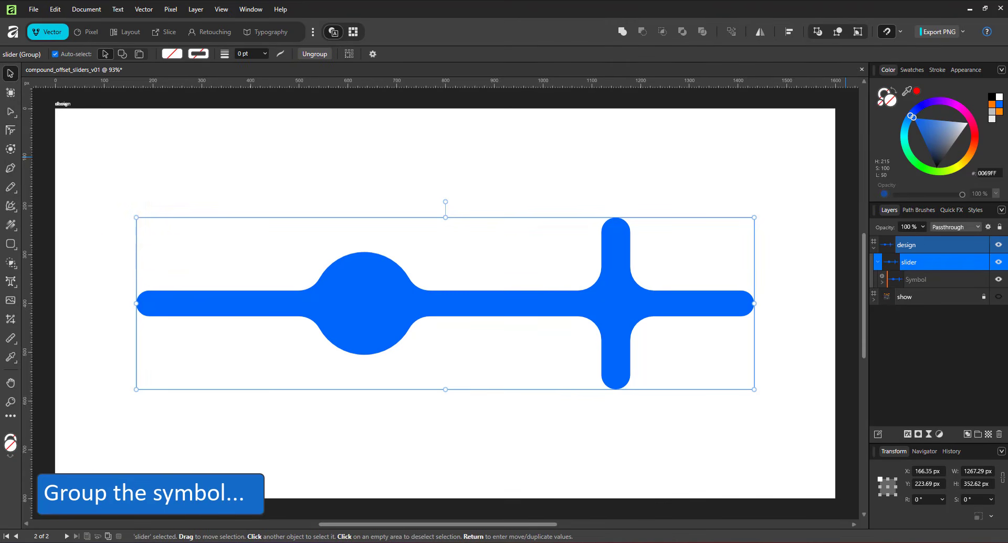
Step: Add an Inner bevel layer effect with a radius of about 23.4 px to the slider group
left_click(919, 434)
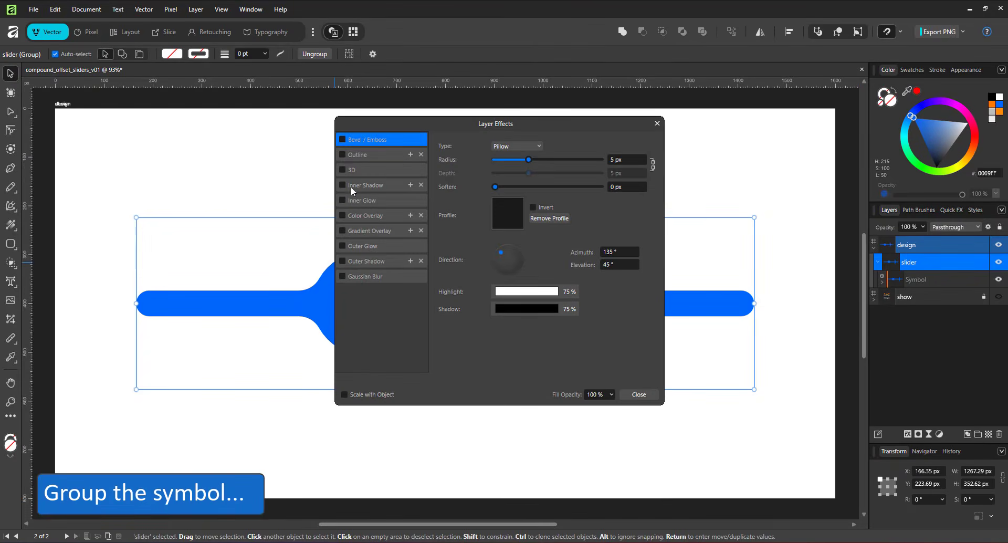
left_click(342, 140)
left_click(528, 146)
left_click(528, 158)
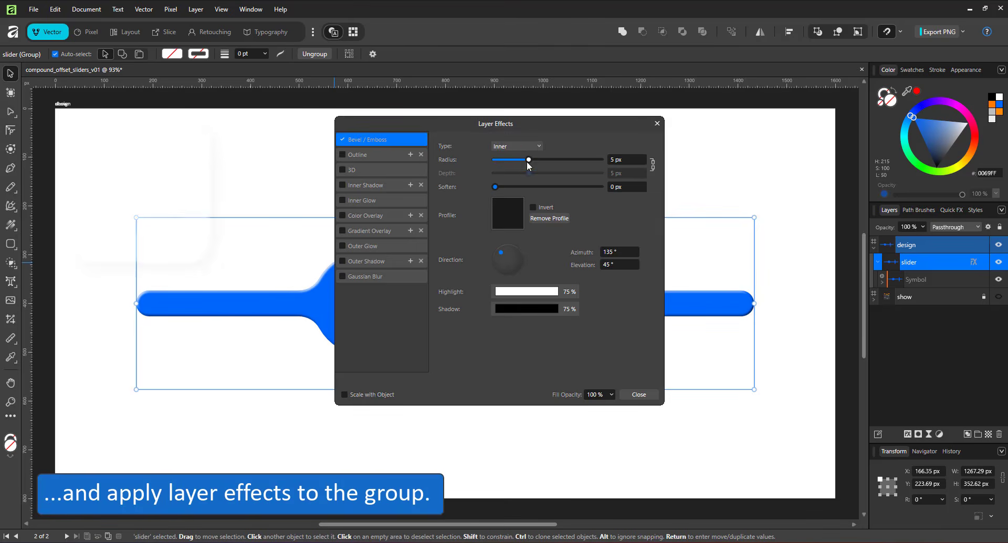
left_click_drag(524, 128, 694, 166)
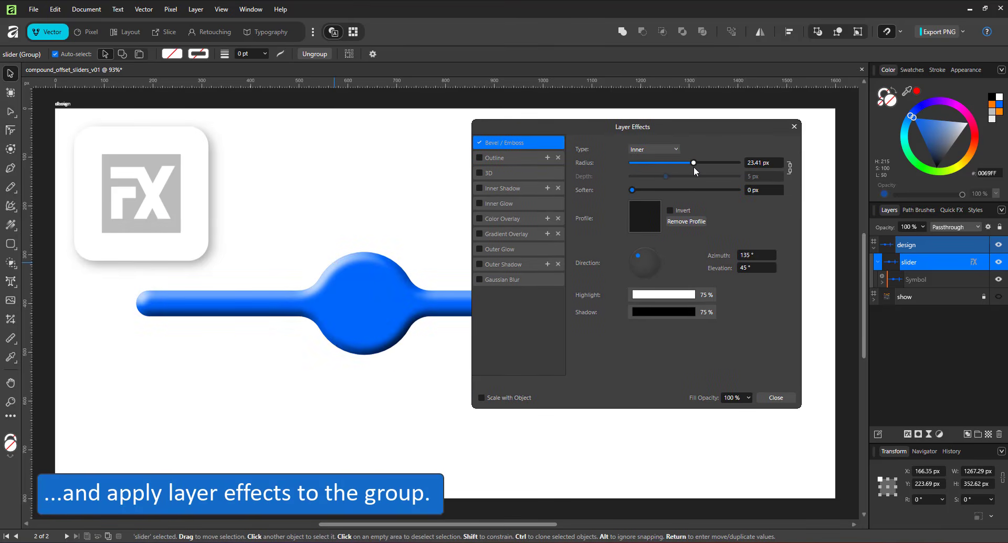
Step: Set the bevel's shadow to dark blue (H 234, S 100, L 13) at 100% opacity
left_click(682, 313)
left_click(591, 342)
left_click(587, 375)
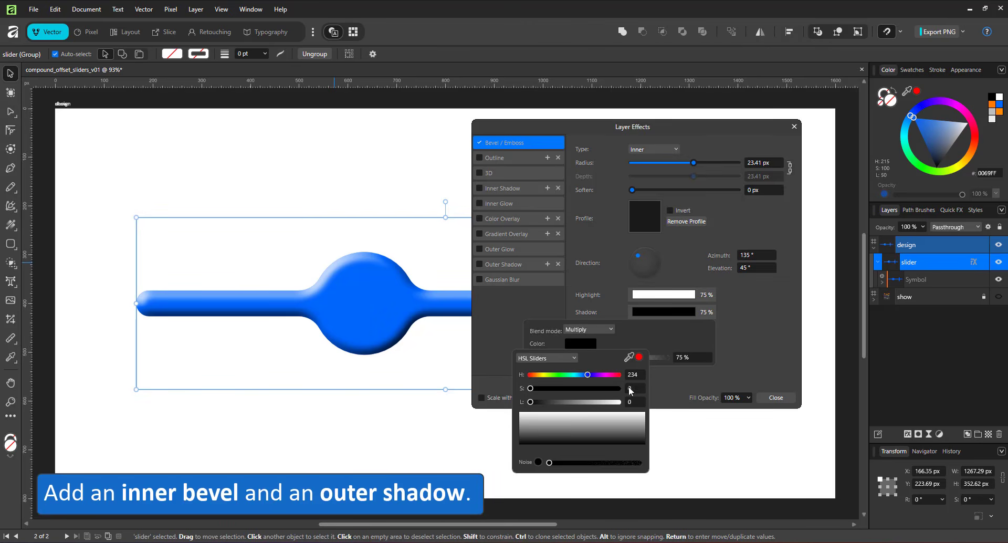
left_click(620, 388)
left_click(541, 403)
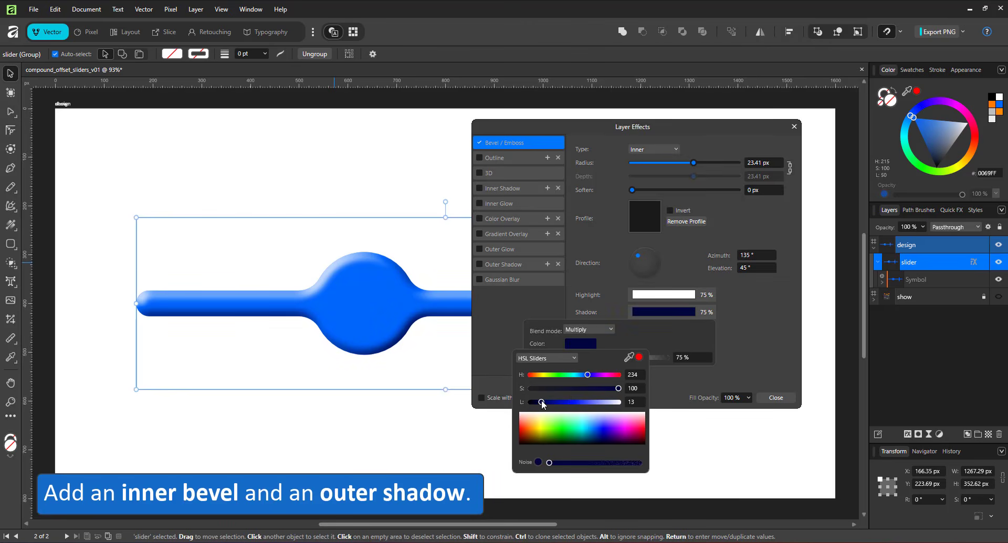
left_click(695, 321)
left_click_drag(641, 357, 721, 364)
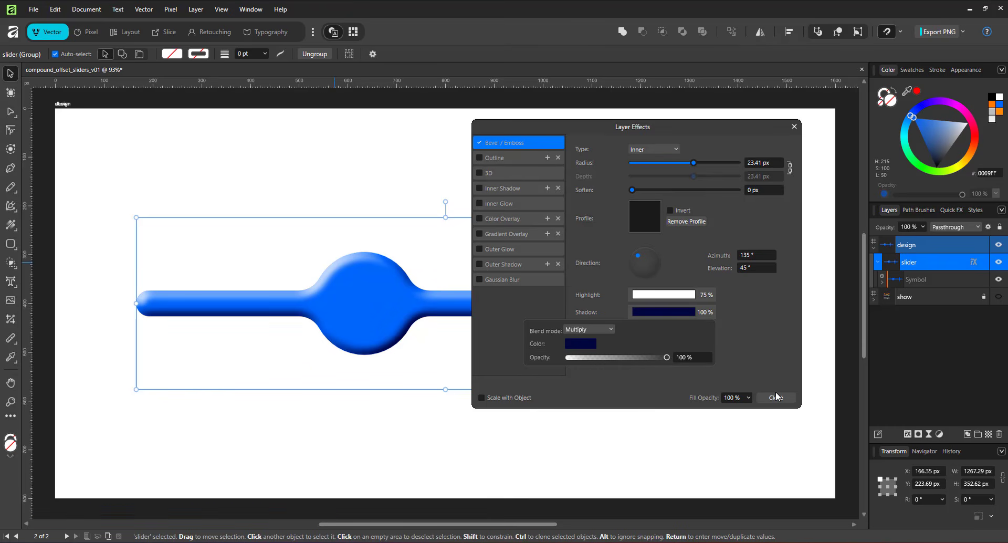
left_click(732, 372)
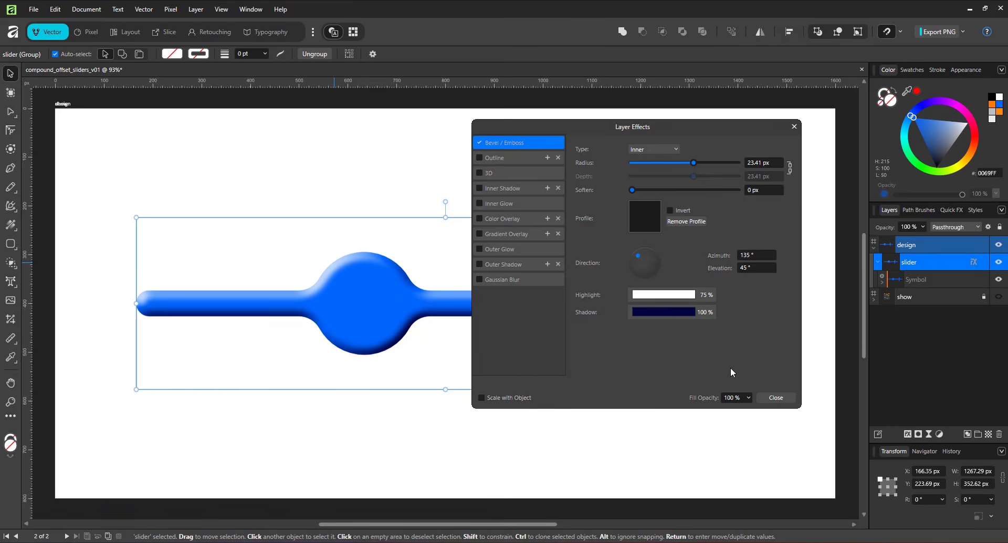
Step: Add an outer shadow to the slider group with a radius of about 8.2 px and an offset of about 17.4 px
left_click(480, 264)
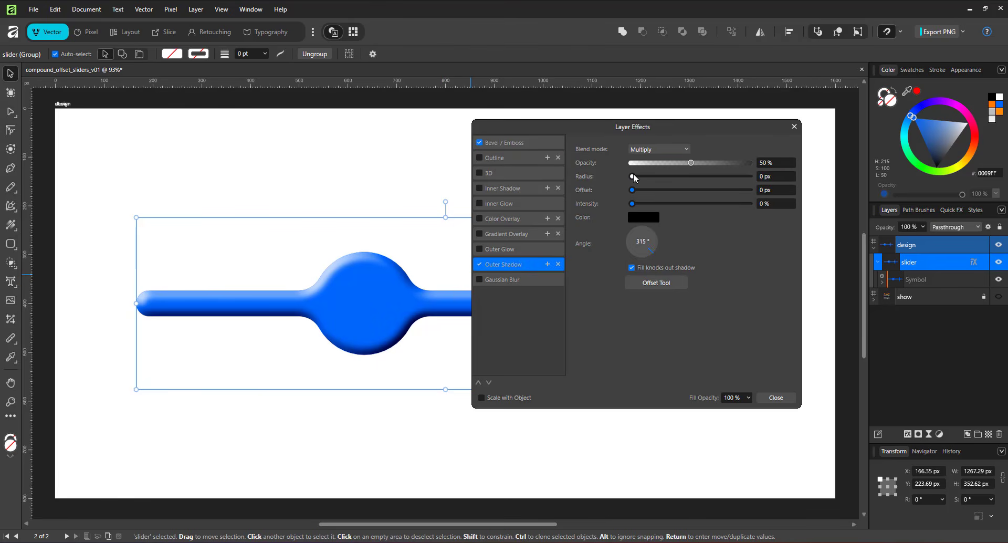
left_click_drag(632, 176, 675, 179)
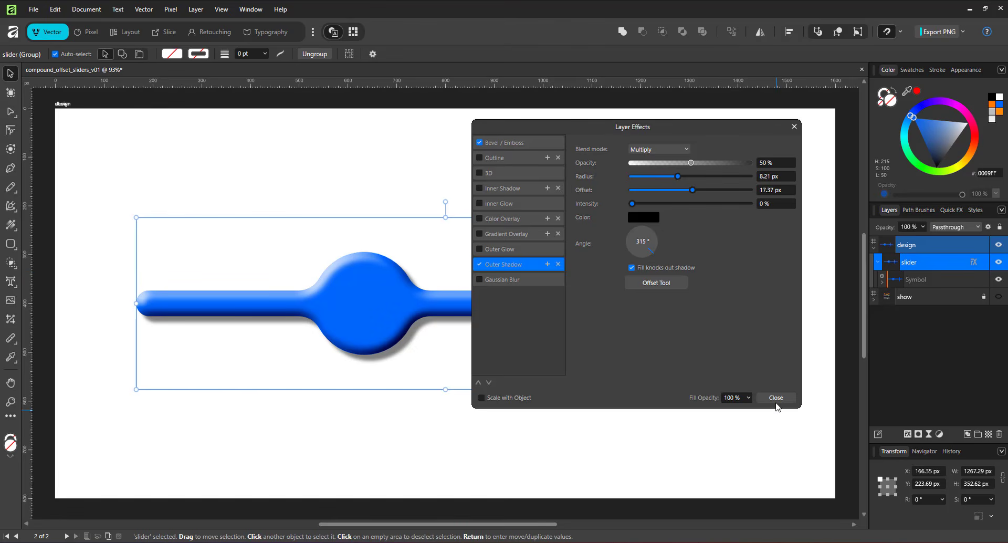
left_click(776, 397)
Step: Move the circle inside the compound left along the bar to about X 389 px
double_click(386, 303)
left_click_drag(386, 302, 332, 302)
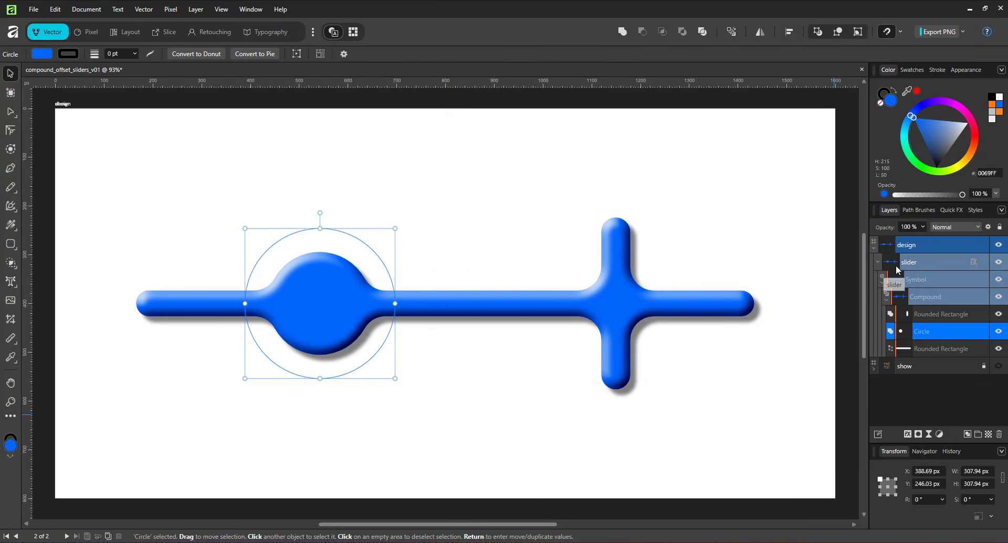
Step: Duplicate the slider group and turn off the bevel and outer shadow on the upper copy
left_click(920, 264)
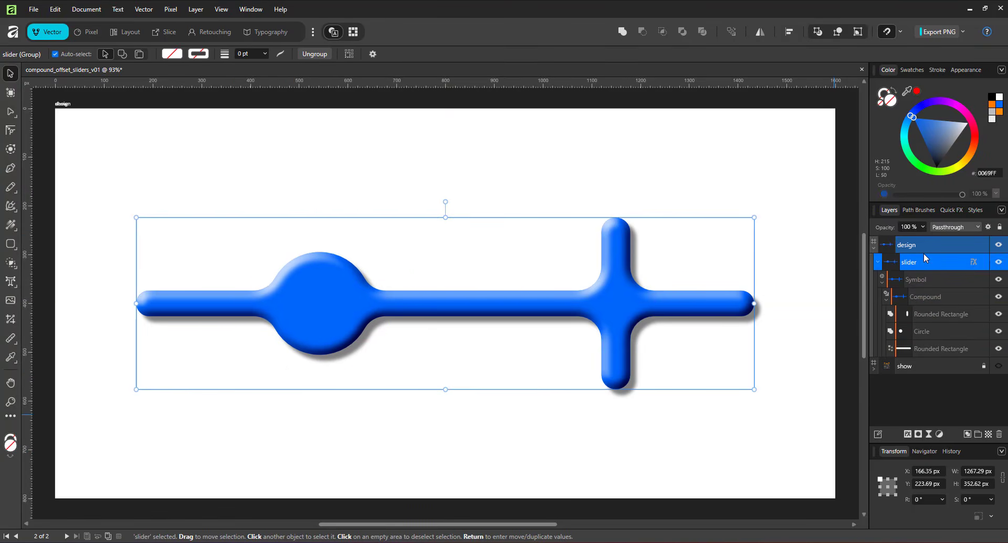
key("ctrl+j")
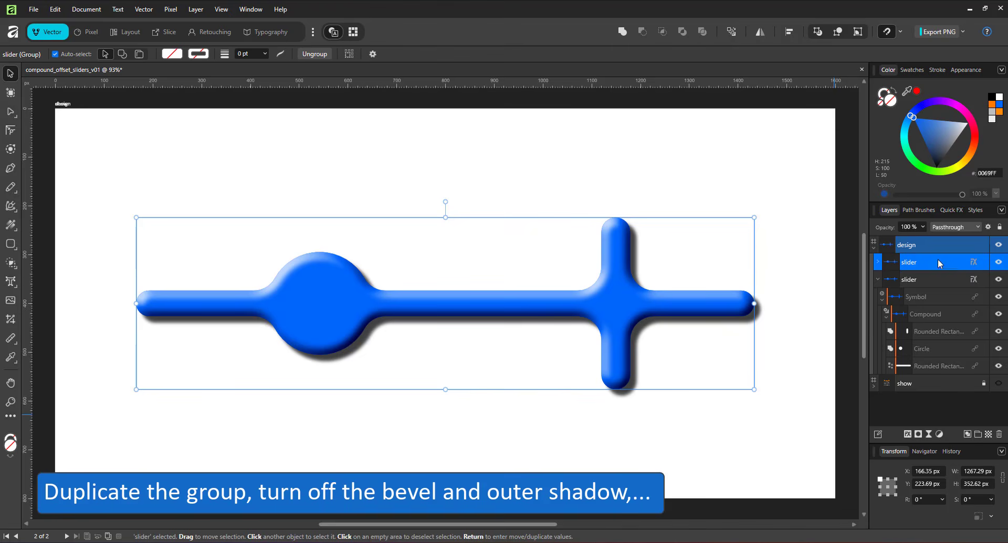
left_click(973, 262)
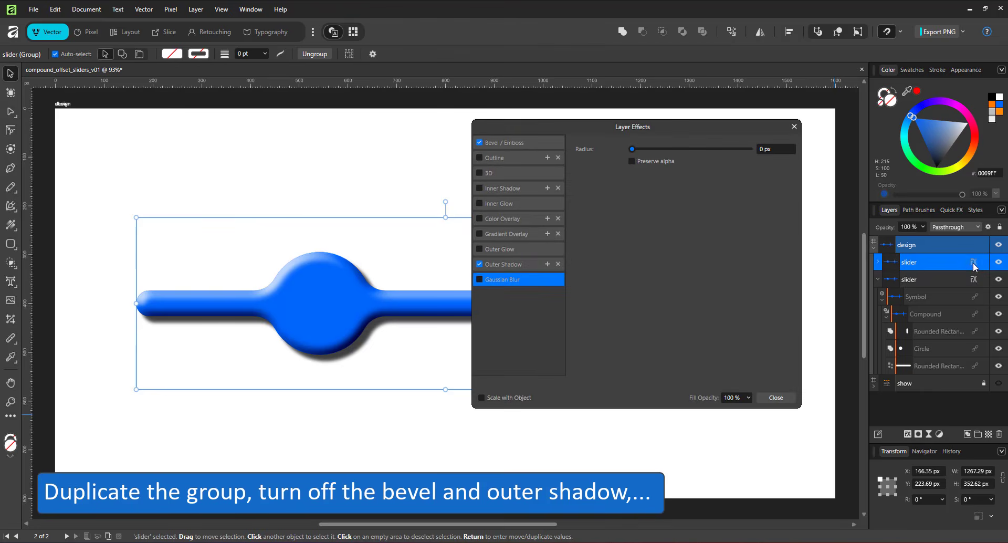
left_click(479, 264)
left_click(480, 142)
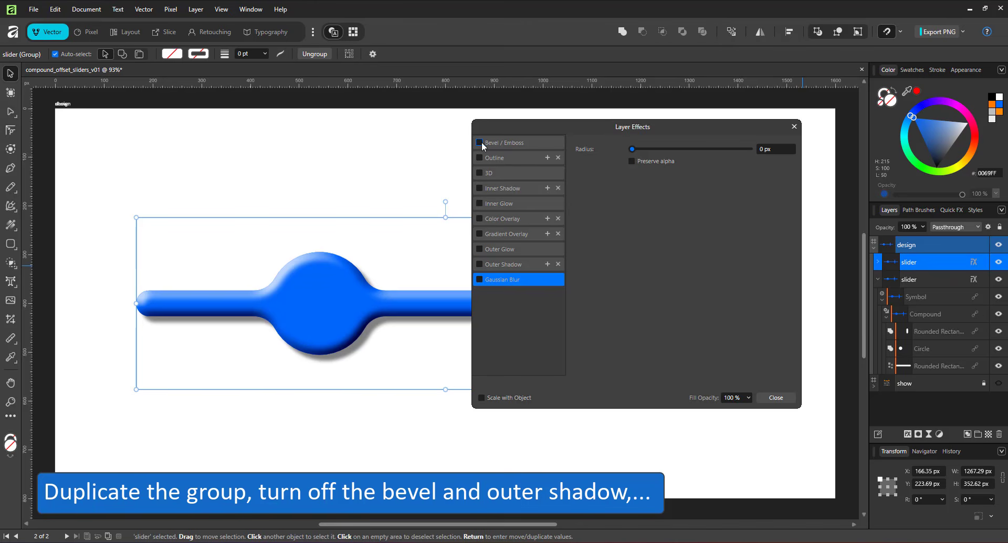
Step: Apply a black Color Overlay at 100% opacity to the duplicated slider group
left_click(505, 222)
left_click(479, 218)
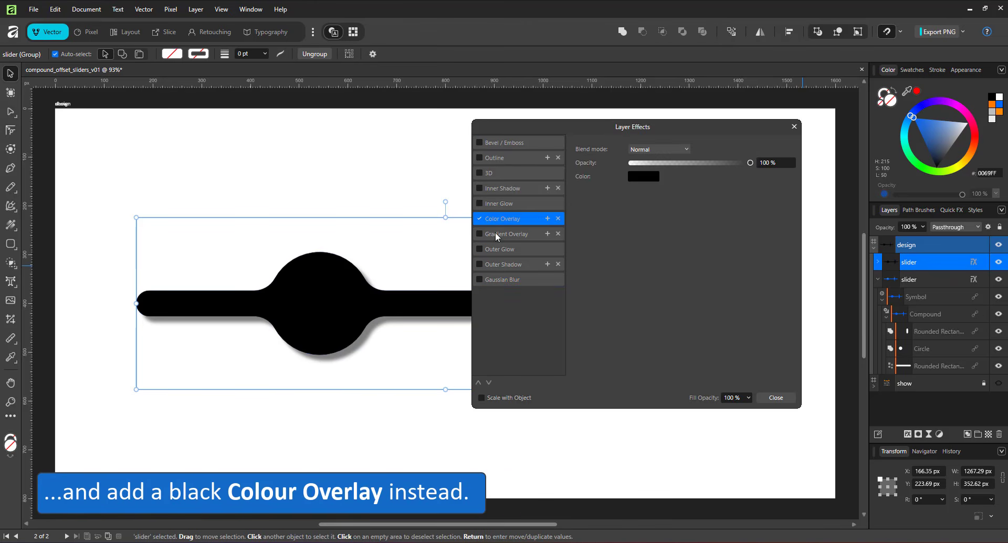
left_click(776, 397)
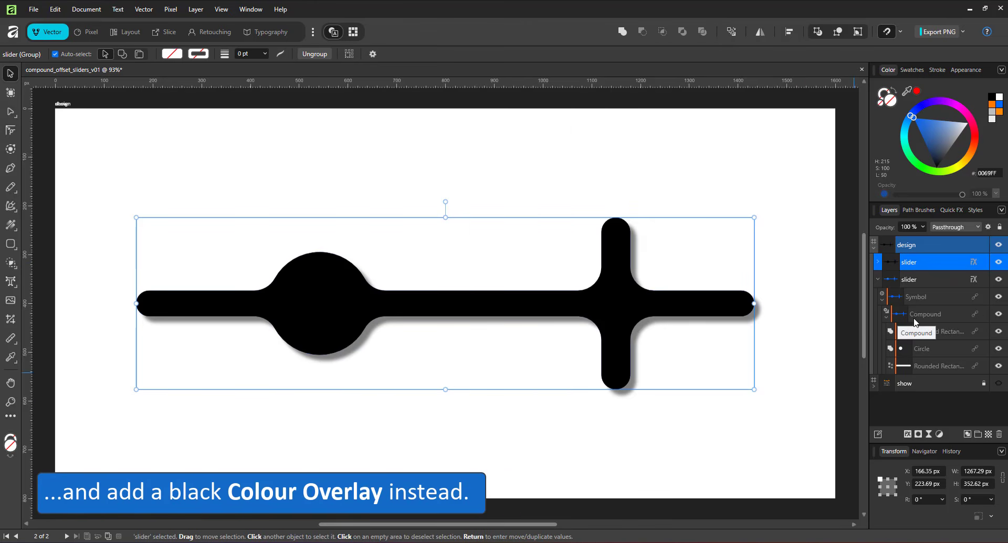
Step: Wrap the black slider copy in a new group named "slider_rimlight"
key("ctrl+g")
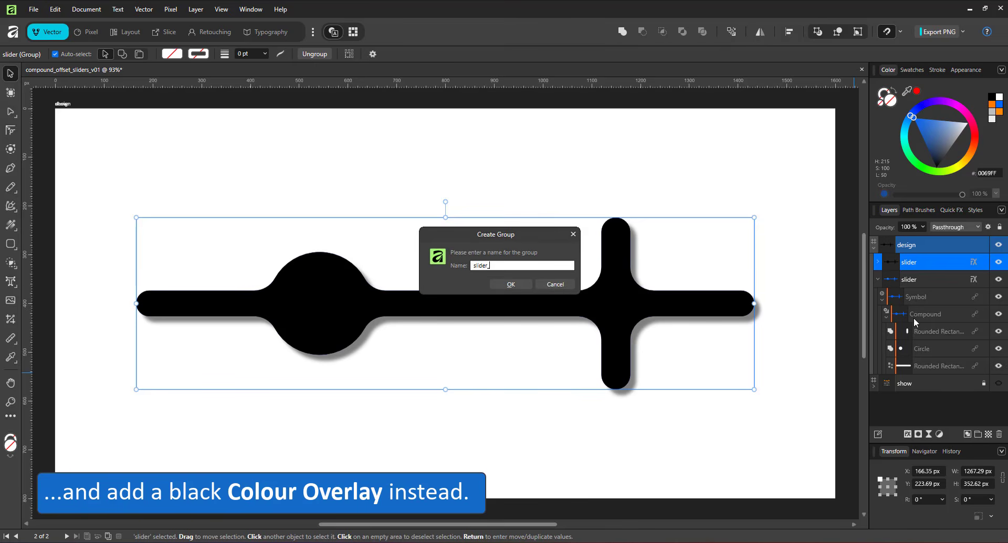
type("slider_rimlight")
key("Return")
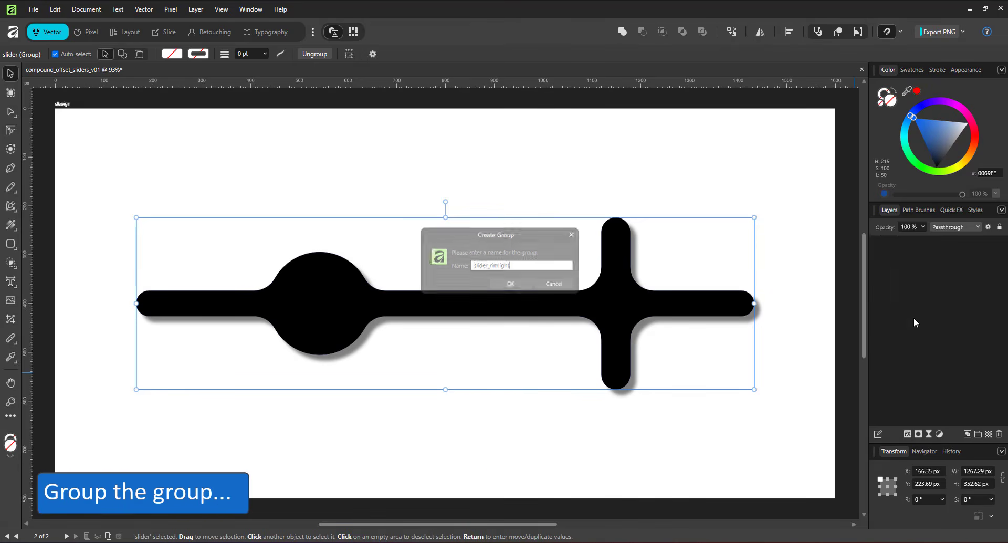
Step: Apply a 3D effect to slider_rimlight with radius about 15.6 px, specular 100%, shininess 54%, light azimuth -43° and elevation 48°
left_click(908, 435)
left_click(479, 173)
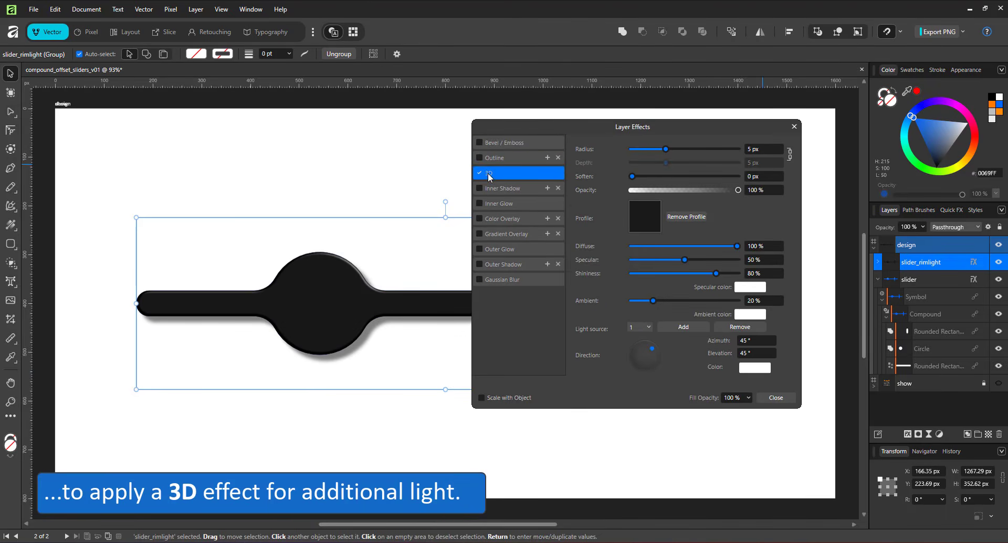
left_click_drag(648, 360, 652, 362)
left_click_drag(670, 149, 683, 151)
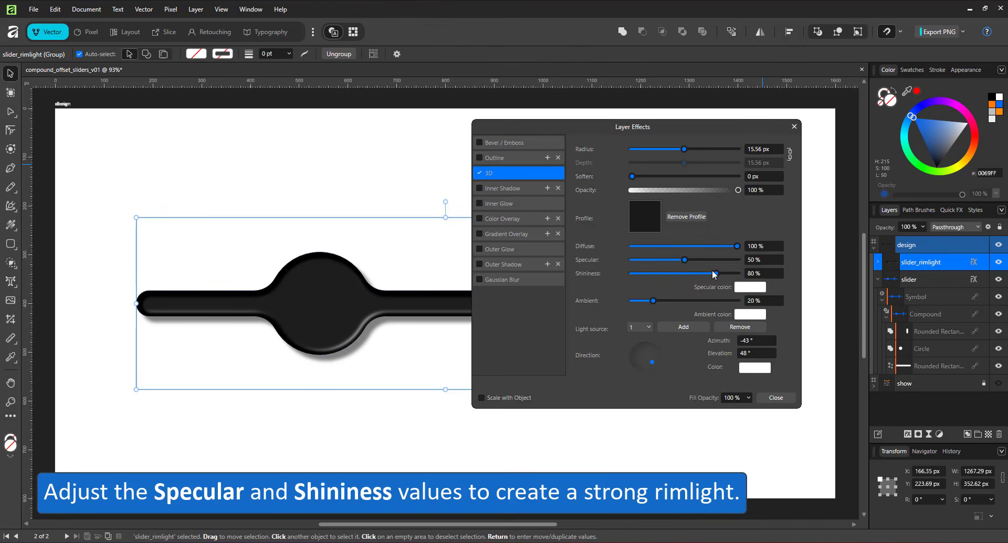
left_click_drag(714, 272, 689, 277)
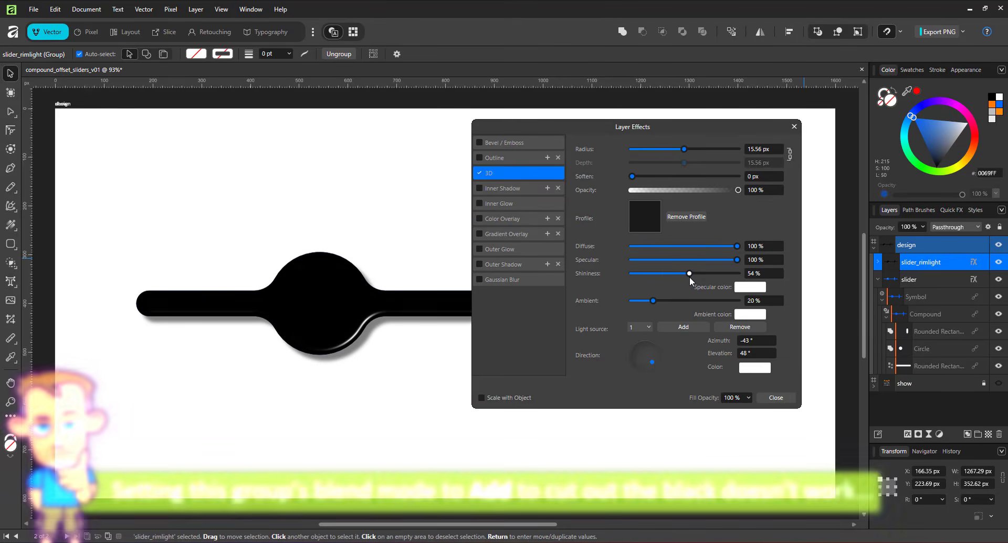
left_click(776, 397)
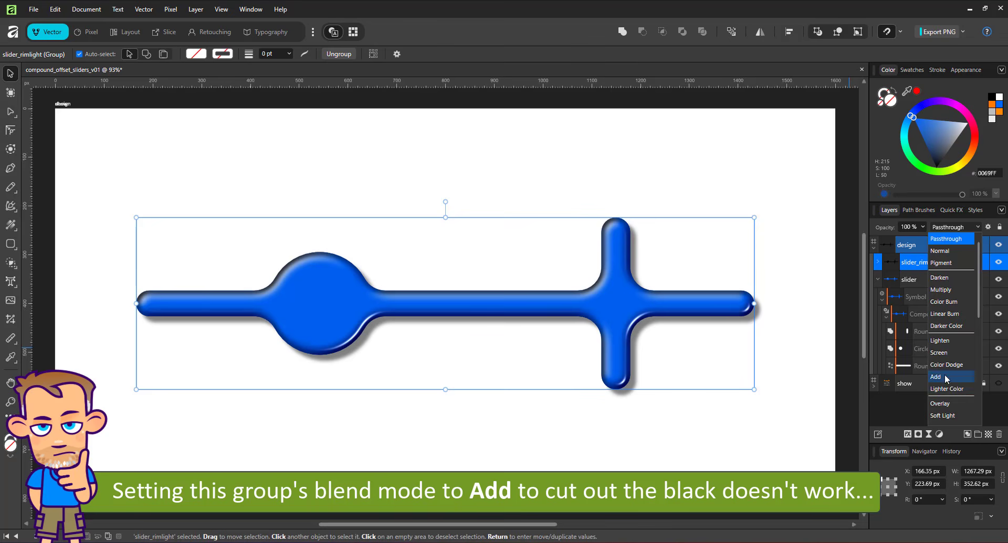
Step: Try the Add blend mode directly on the slider_rimlight group and undo it
left_click(944, 375)
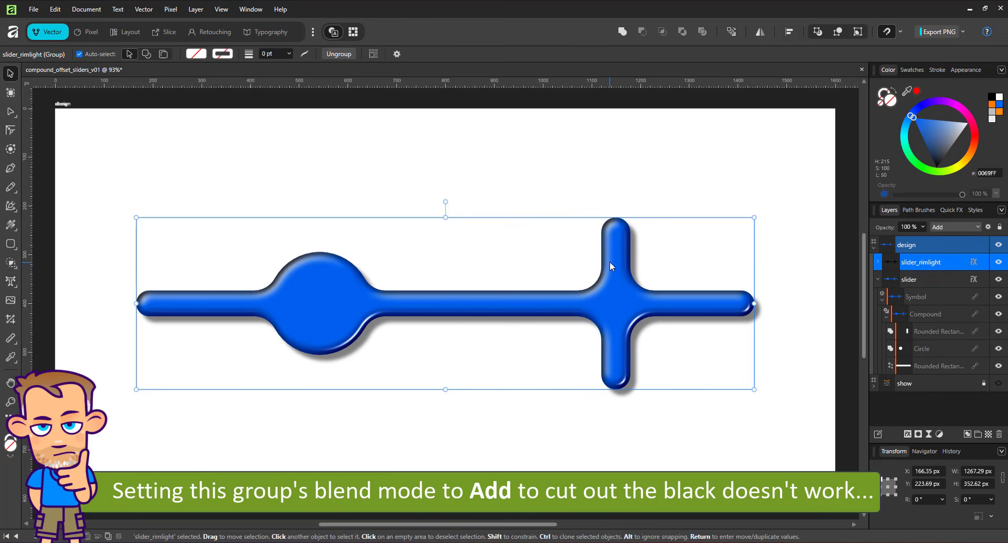
key("ctrl+z")
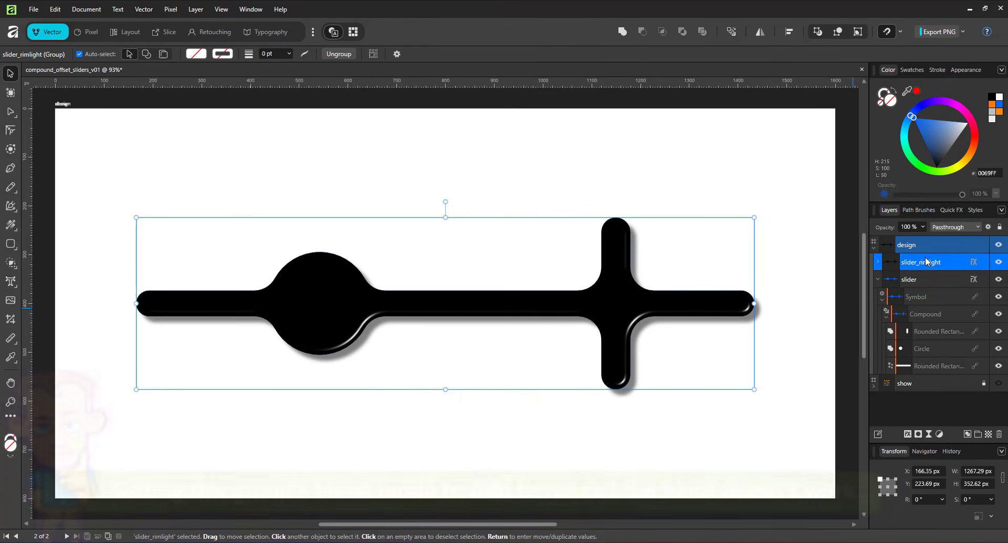
Step: Wrap slider_rimlight in another group named "slider_add" and set that group's blend mode to Add
key("ctrl+g")
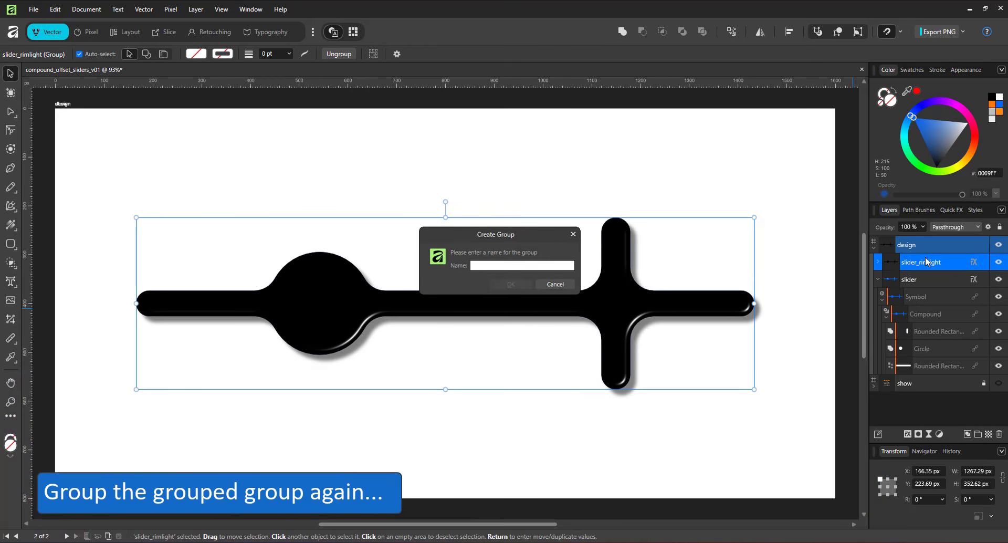
key("Return")
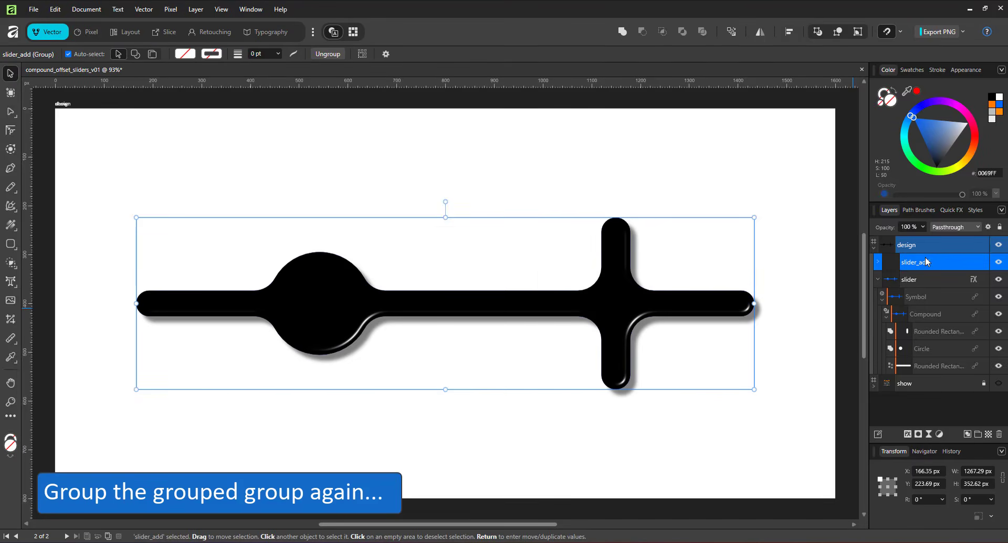
left_click(955, 227)
left_click(950, 379)
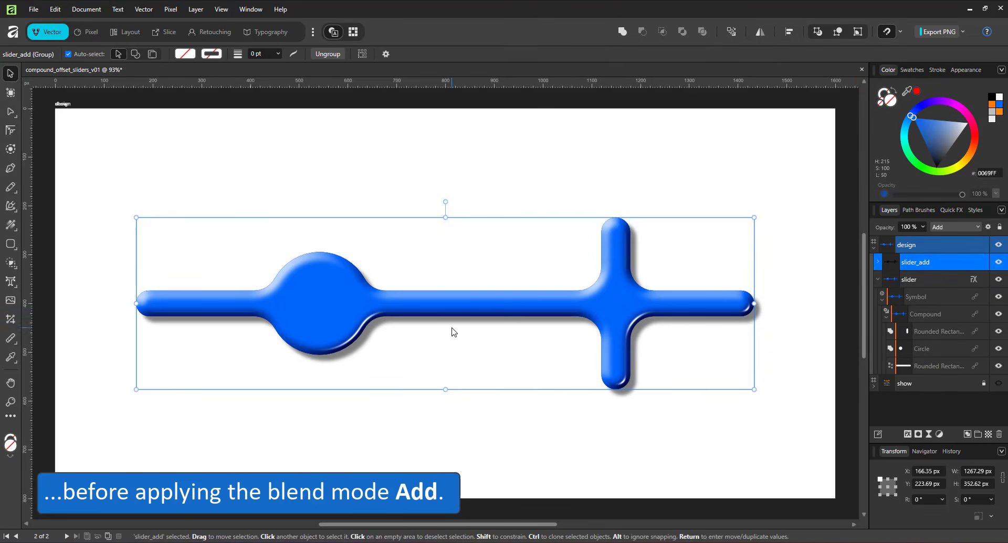
Step: Duplicate the slider_add group and set the 3D light in the copy's slider_rimlight to azimuth 130° and elevation 34°
left_click(879, 262)
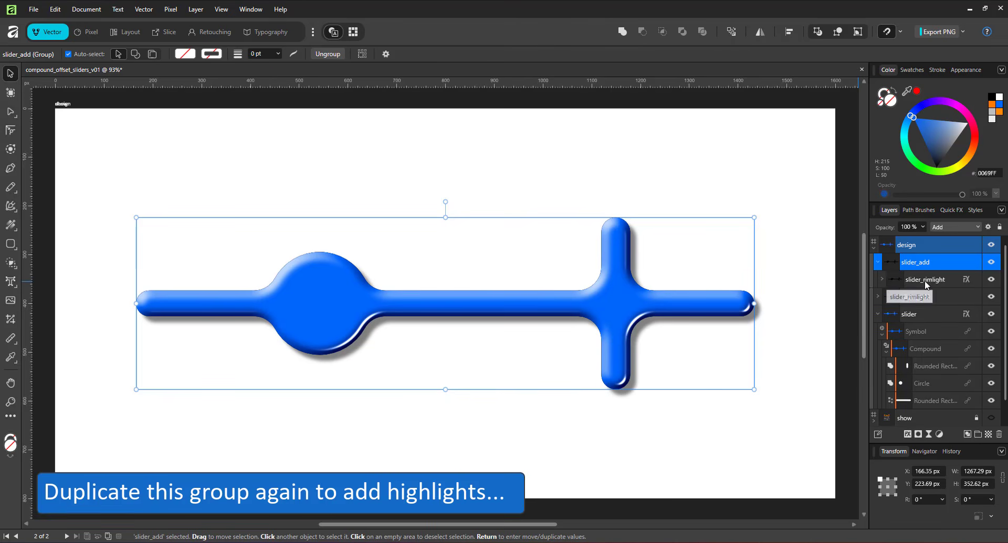
left_click(945, 279)
left_click(965, 279)
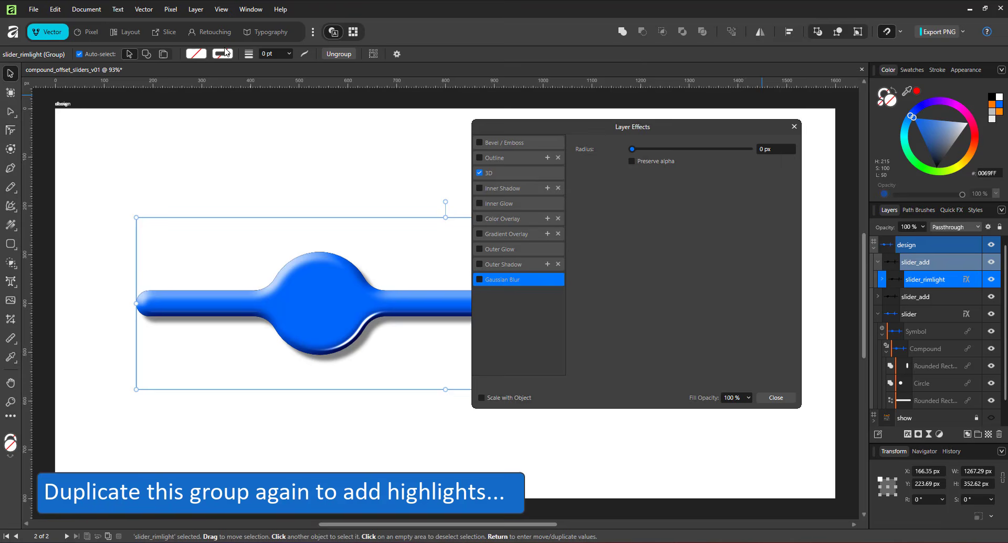
left_click(509, 167)
left_click_drag(647, 357, 637, 347)
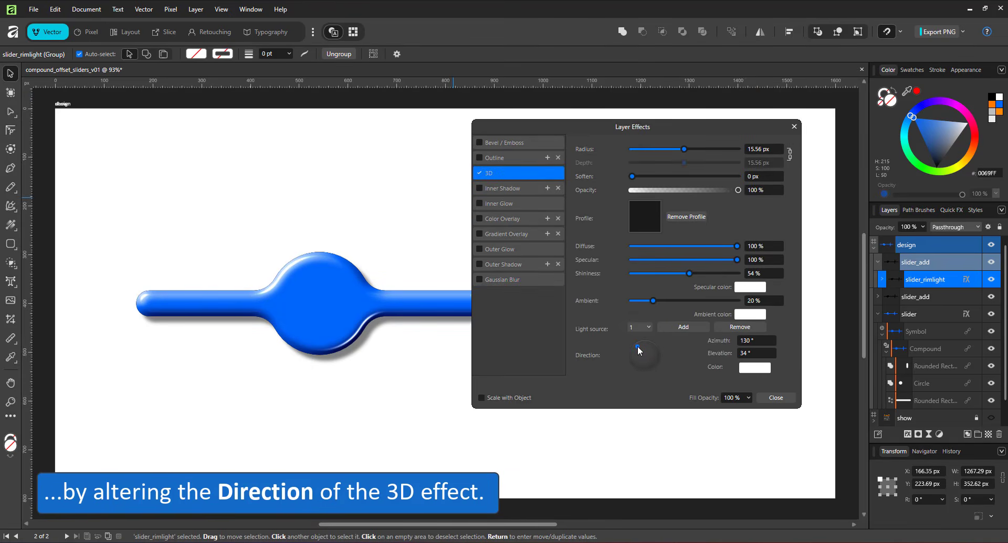
left_click(792, 127)
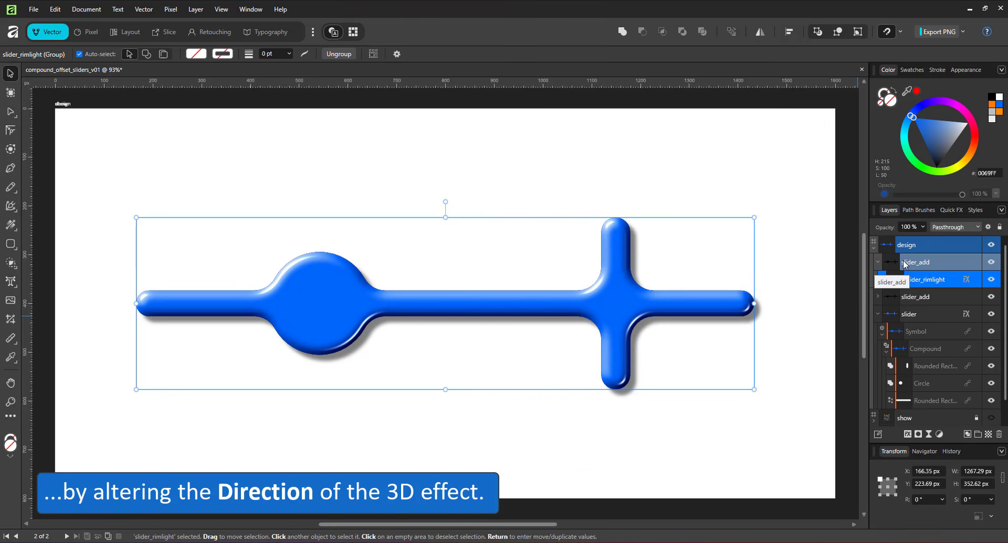
Step: Move the circle in one symbol instance further left along the bar
left_click_drag(315, 306, 285, 292)
Step: Fill the compound with a horizontal linear gradient running from blue at the bar's left end to orange FF6500 at its right end
left_click(930, 329)
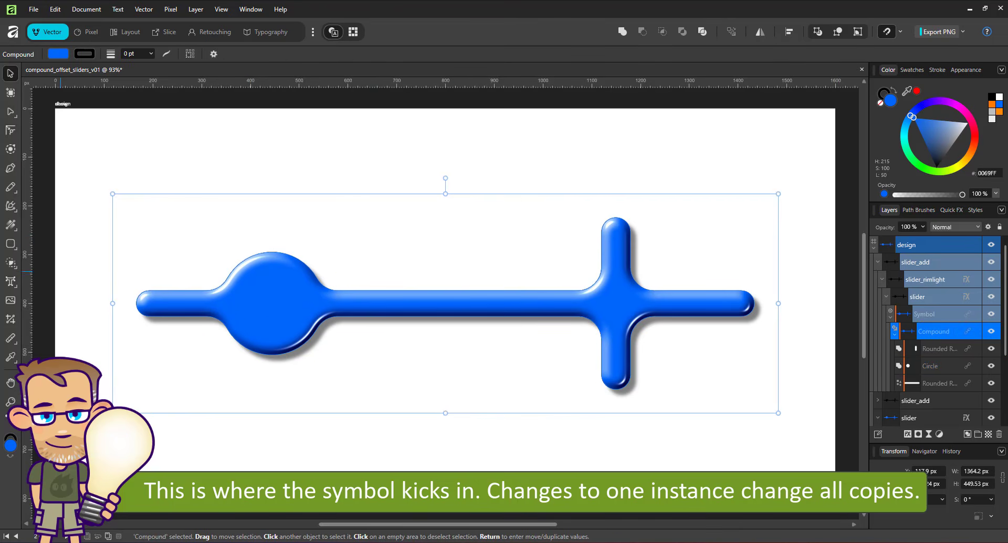
left_click(11, 206)
left_click(11, 225)
left_click_drag(168, 295, 733, 295)
left_click(971, 150)
left_click_drag(946, 148, 976, 138)
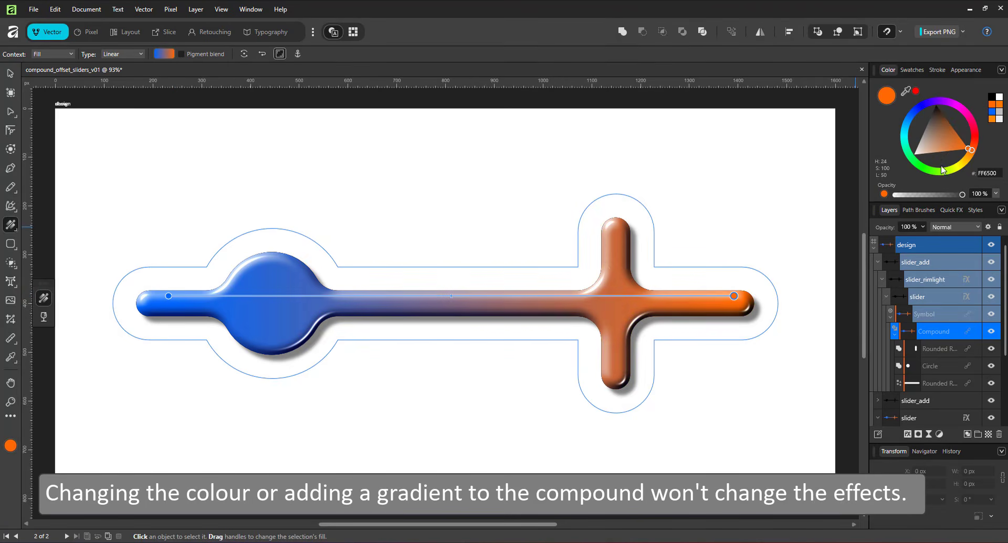
Step: Add an orange stop near the middle of the compound's gradient and recolour the right end stop to red FF0016
left_click_drag(725, 296, 437, 296)
left_click(734, 296)
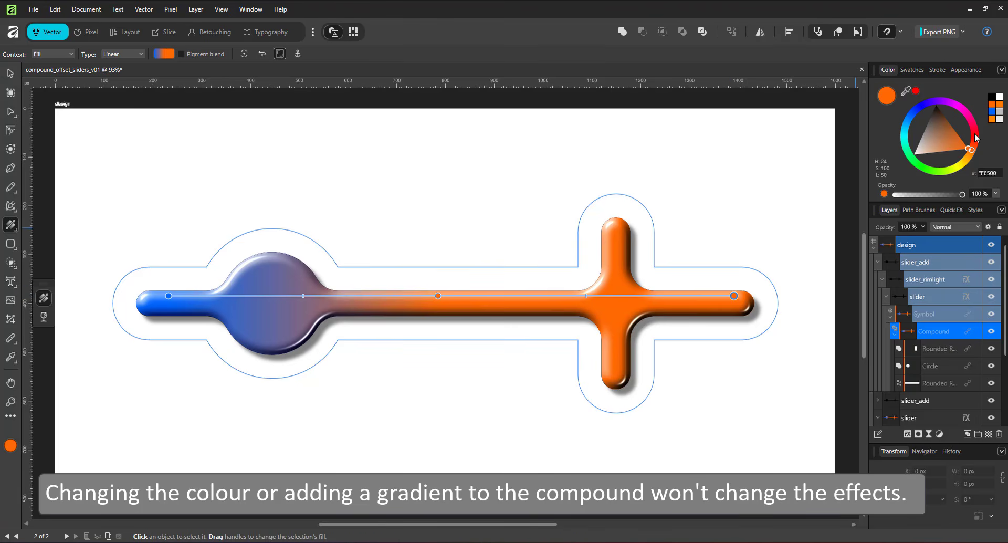
left_click_drag(976, 138, 974, 132)
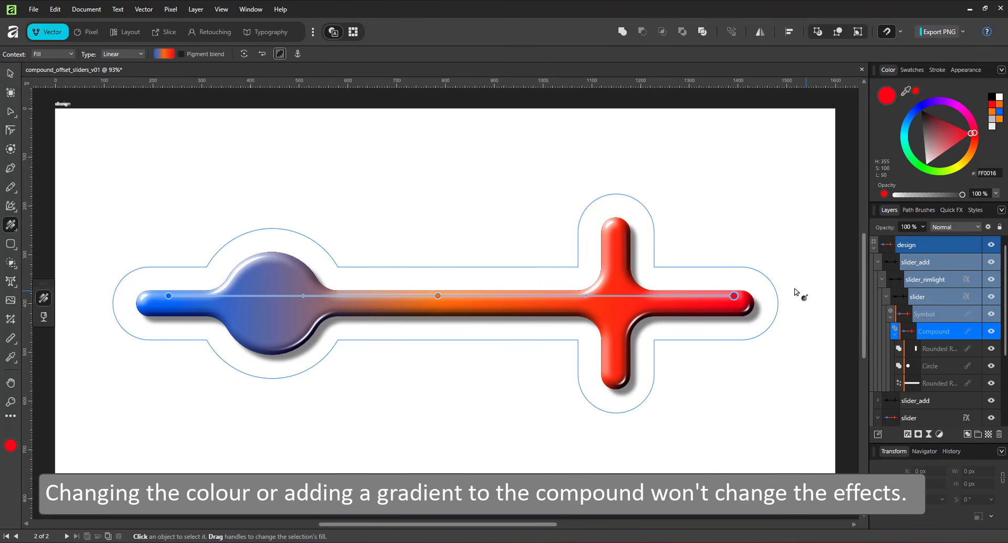
Step: Shorten the compound's gradient so it runs from inside the blue circle to just past the red cross
left_click_drag(734, 295, 668, 296)
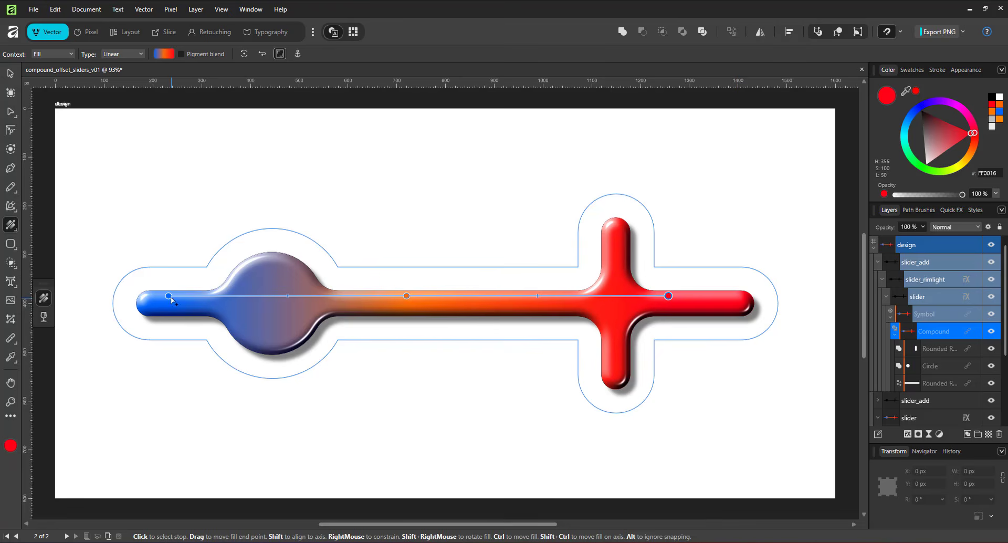
left_click_drag(168, 296, 263, 296)
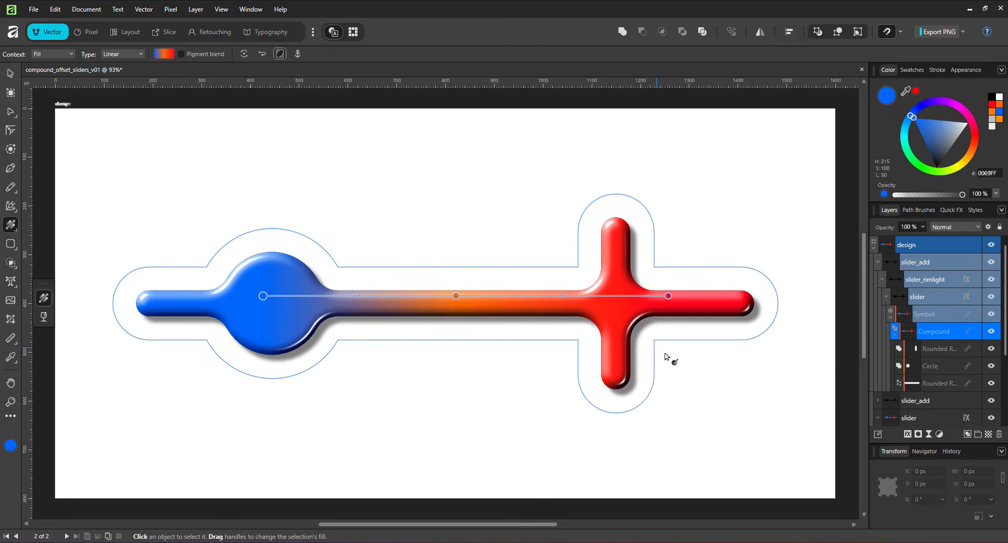
Step: Move the compound's circle slightly left along the bar to about X 263.8 px and deselect it
left_click(930, 372)
key("v")
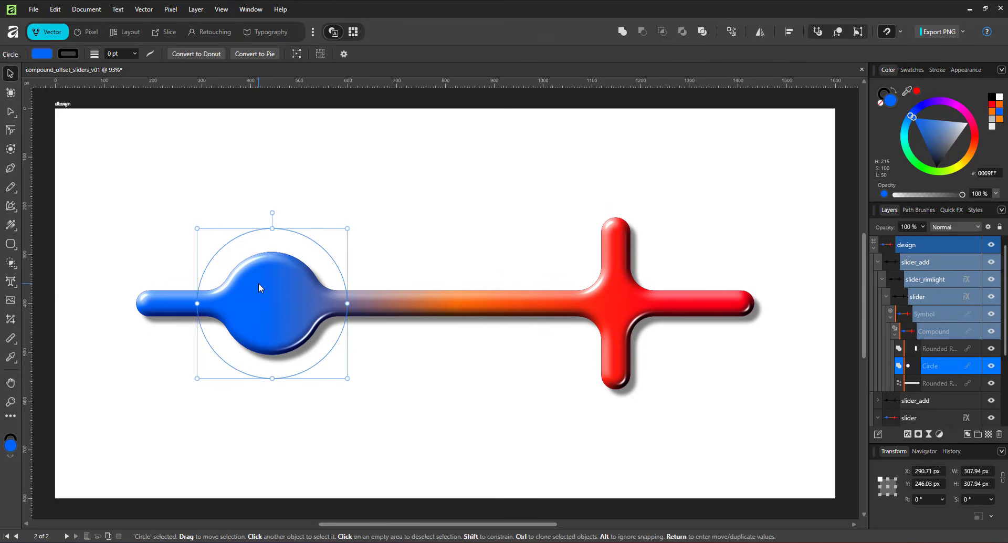
mouse_move(258, 283)
left_mouse_down()
mouse_move(729, 341)
mouse_move(218, 309)
mouse_move(181, 283)
mouse_move(245, 279)
left_mouse_up()
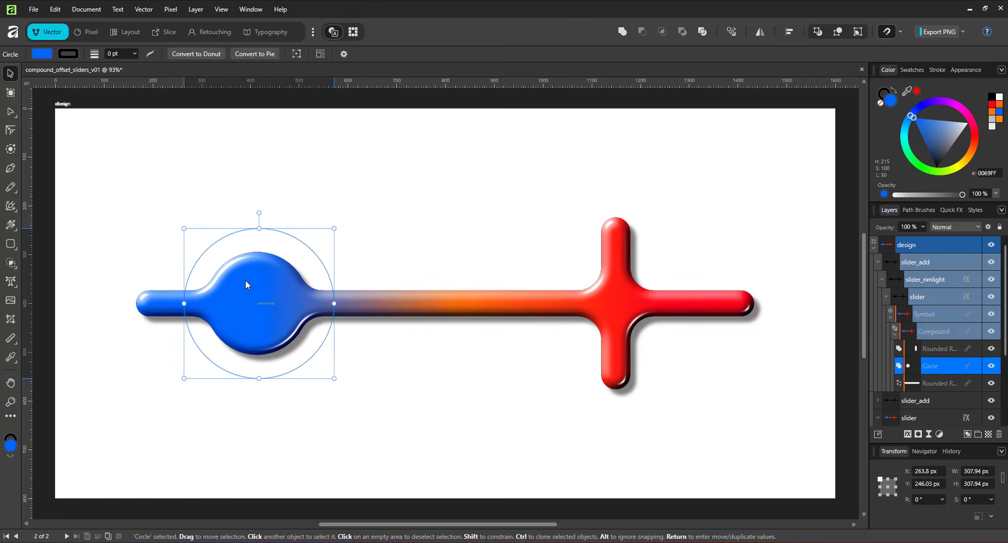
left_click(474, 250)
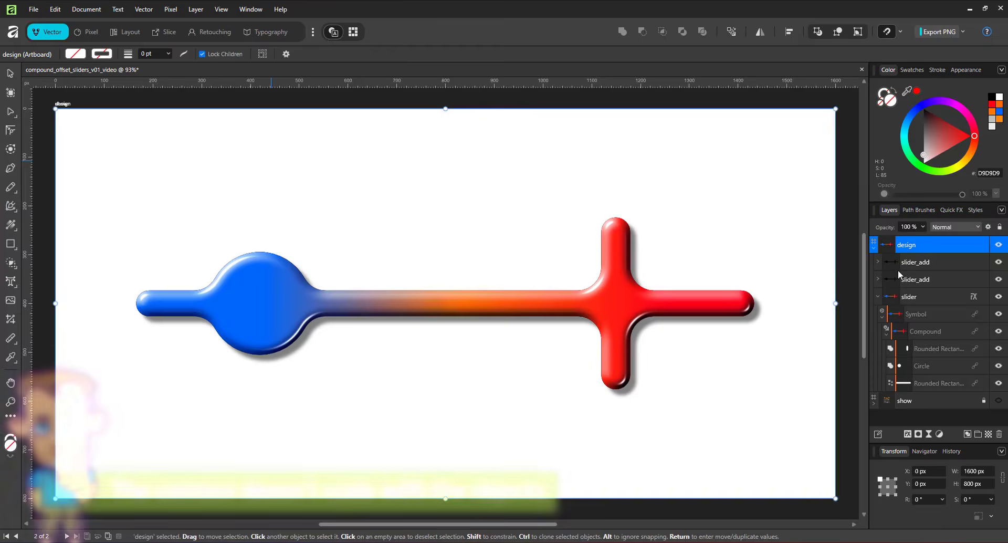
Step: Move both slider_add groups and the slider group together to the artboard's upper left and scale them down to about 905 × 252 px
left_click(915, 314)
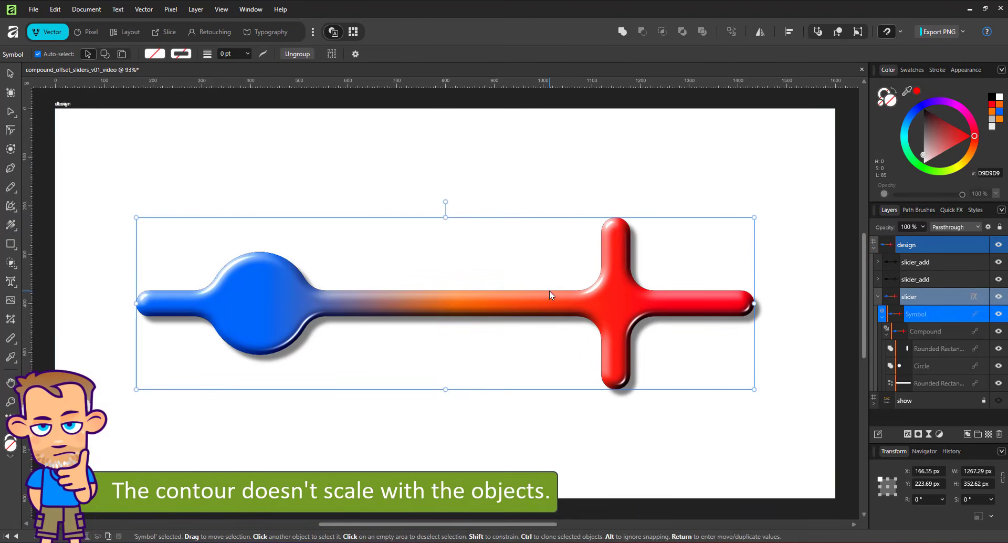
left_click(927, 261)
left_click(916, 297, "shift")
left_click_drag(464, 288, 443, 203)
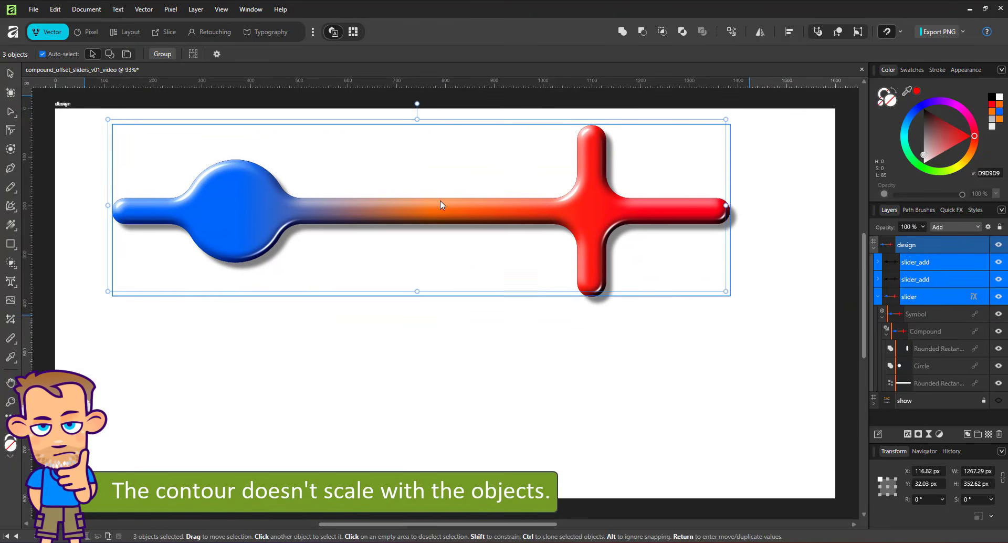
left_click_drag(725, 290, 546, 227)
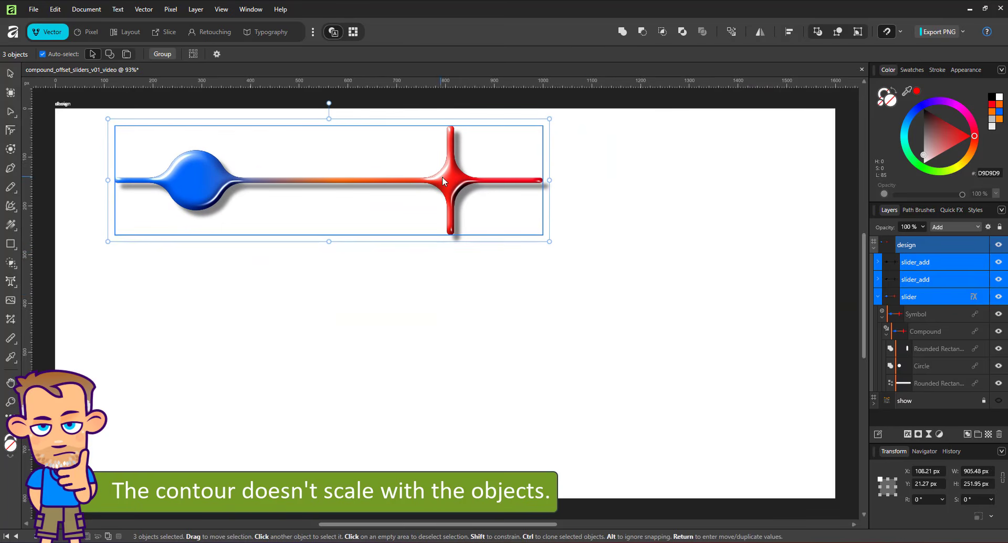
left_click_drag(452, 188, 479, 188)
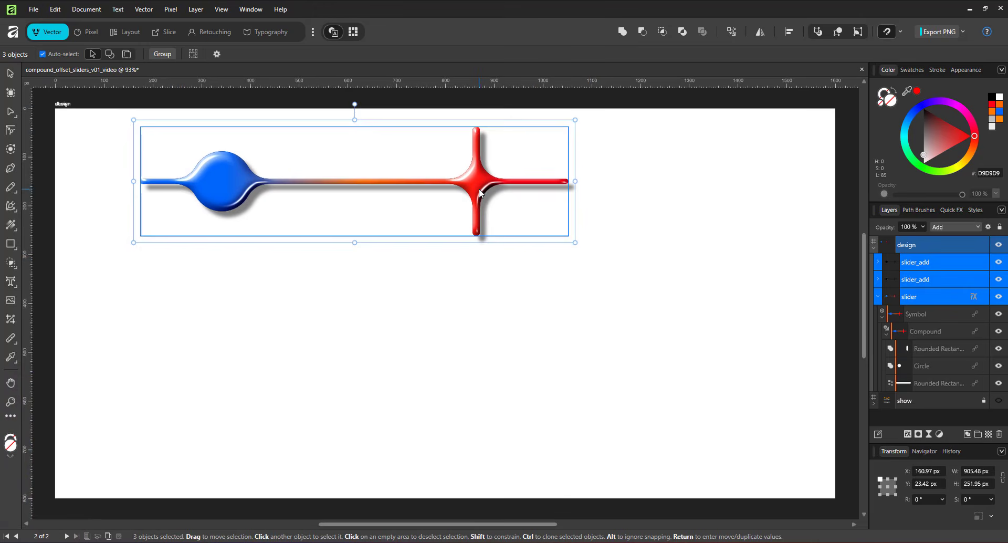
key("ctrl+z")
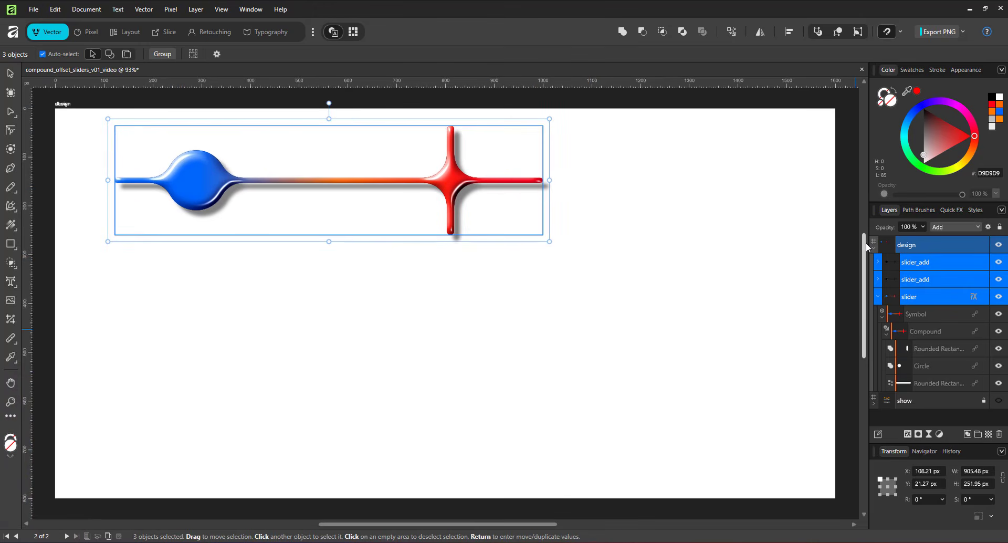
Step: Adjust the compound's contour offset to about -32.3 px to thicken the scaled slider
left_click(935, 336)
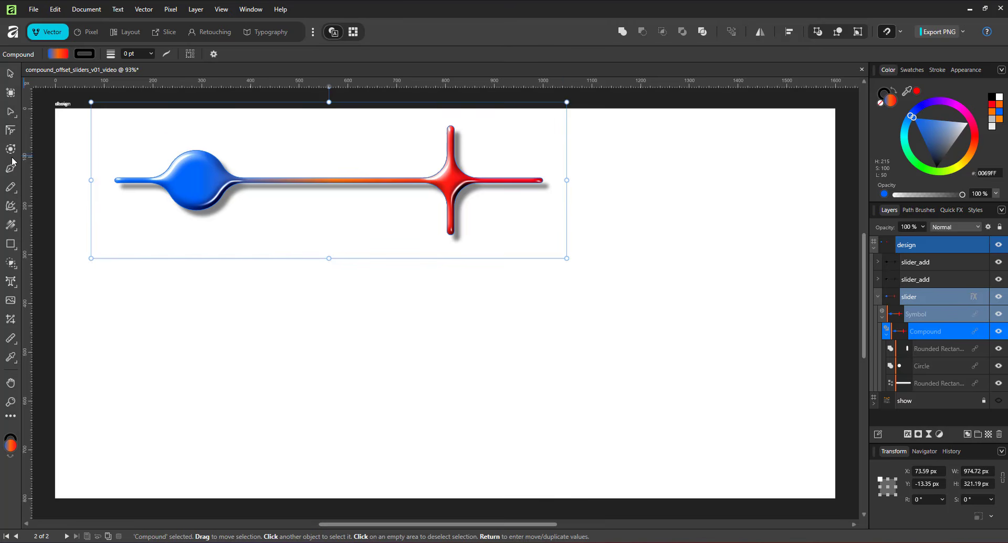
key("j")
mouse_move(247, 183)
left_mouse_down()
mouse_move(229, 187)
mouse_move(244, 171)
left_mouse_up()
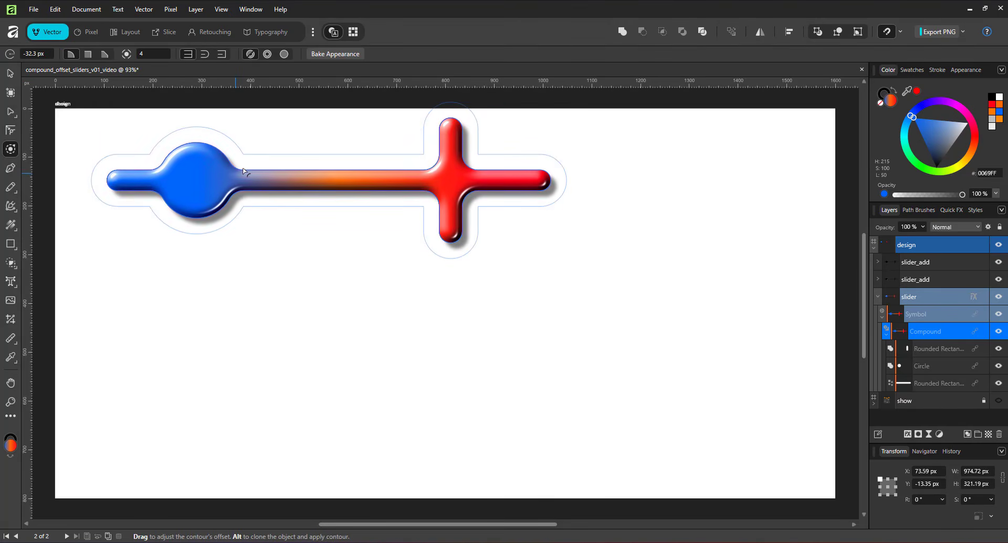
Step: Move the circle further right along the bar and lengthen the bar's rounded rectangle to about 1401 px
left_click(10, 73)
left_click_drag(200, 173, 288, 178)
left_click(679, 192, "ctrl")
left_click_drag(678, 196, 787, 206)
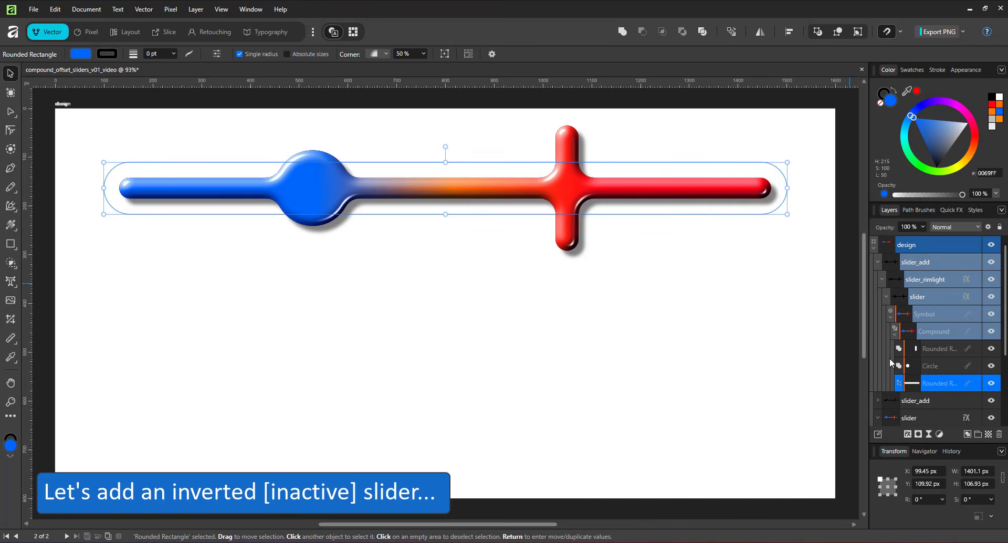
Step: Hide the cross's vertical rounded rectangle and place a copy of the compound below the original slider at about Y 253.67 px
left_click(990, 349)
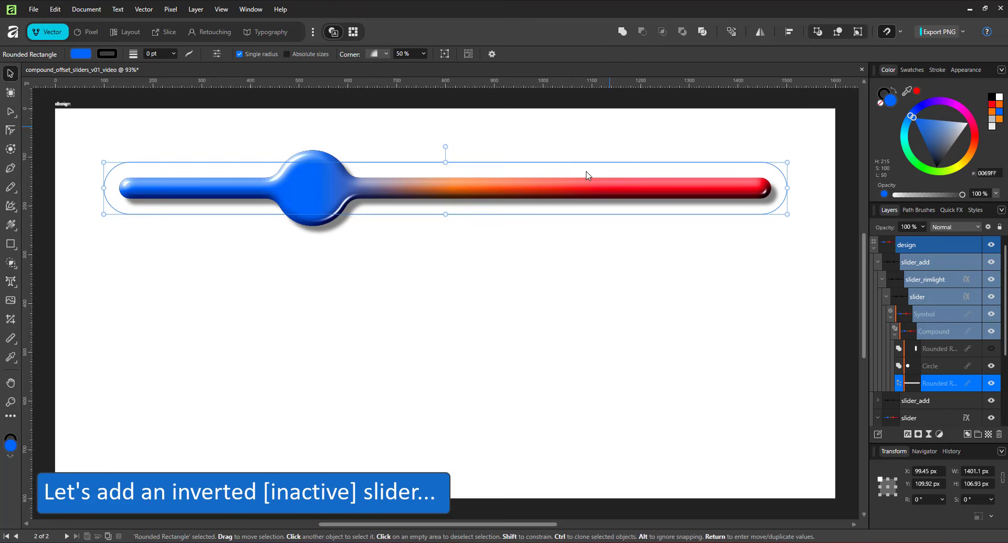
left_click(933, 330)
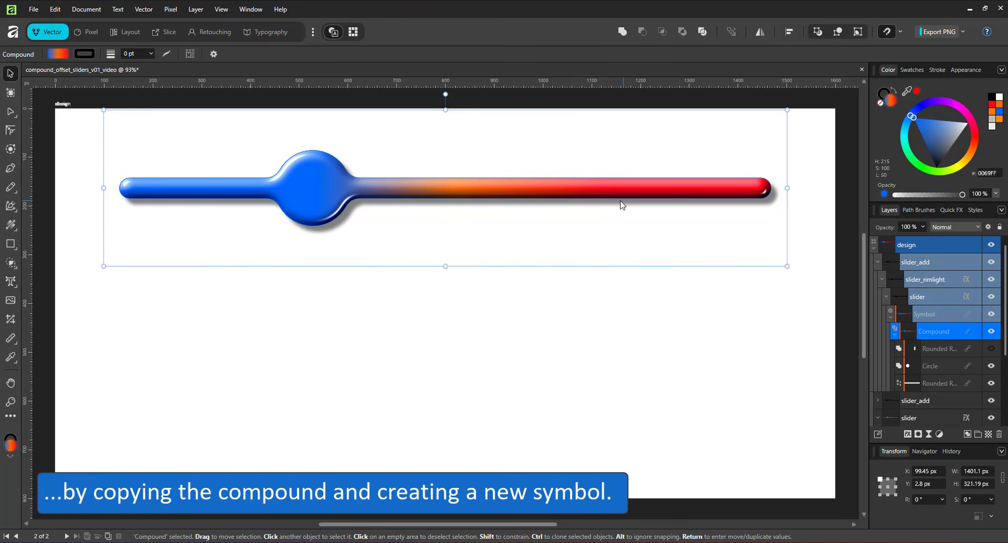
key("ctrl+c")
key("ctrl+v")
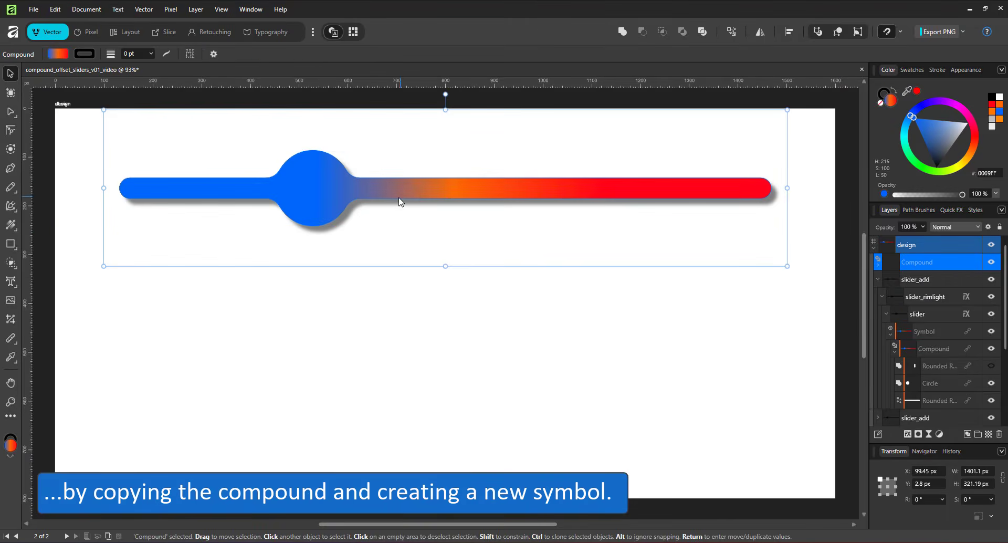
left_click_drag(413, 195, 416, 306)
Step: Create a new symbol from the copied compound and change the compound's fill to white FFFFFF
left_click(250, 8)
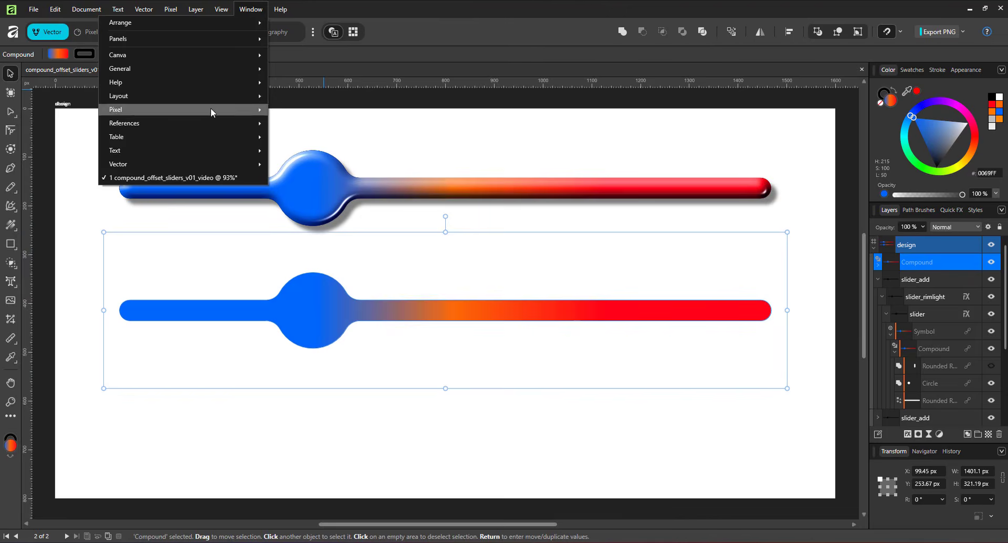
mouse_move(209, 164)
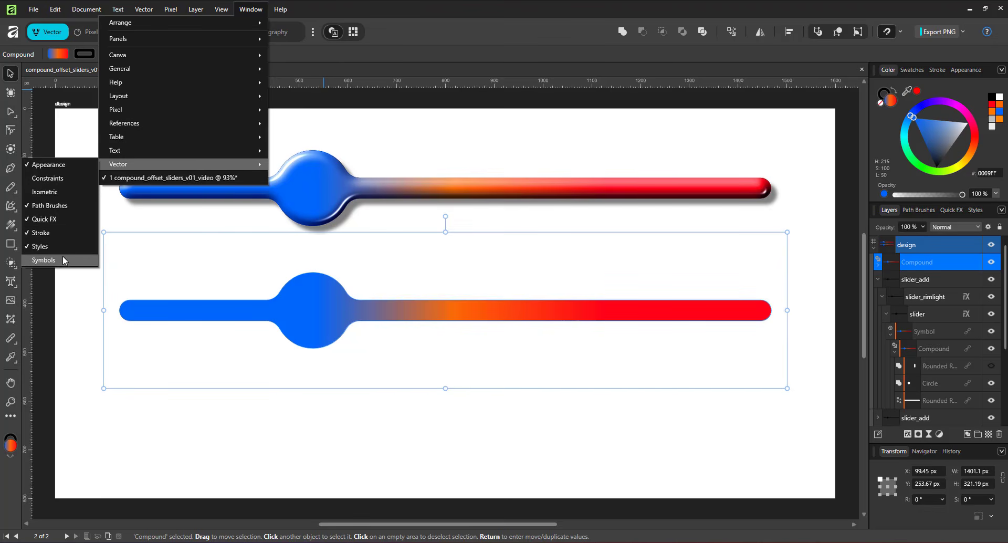
left_click(63, 261)
left_click(691, 153)
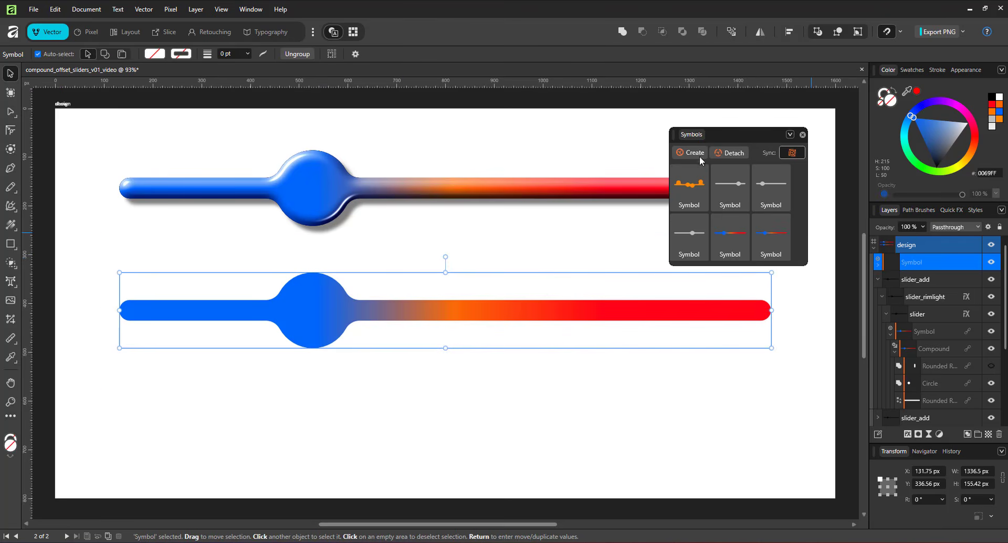
double_click(445, 310)
left_click_drag(952, 140, 968, 123)
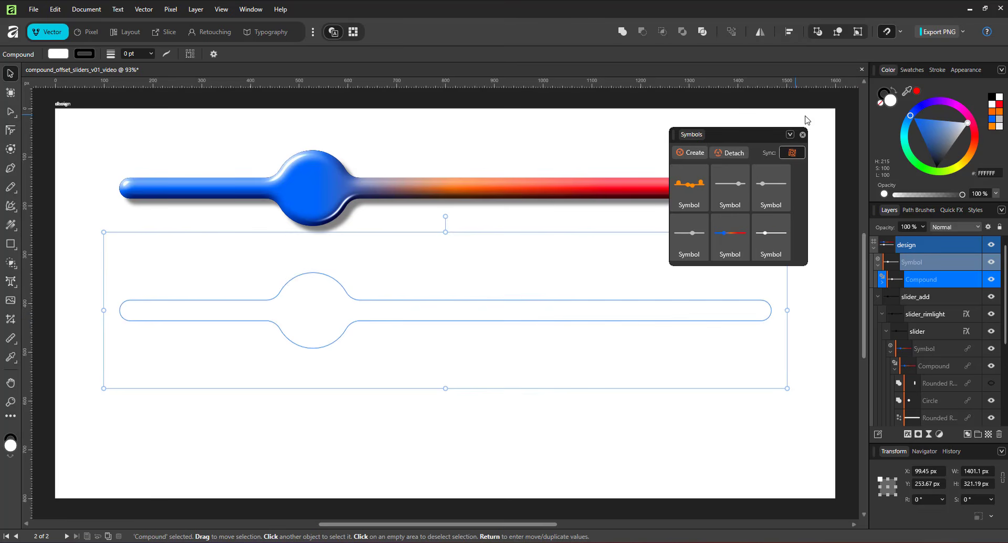
left_click(803, 135)
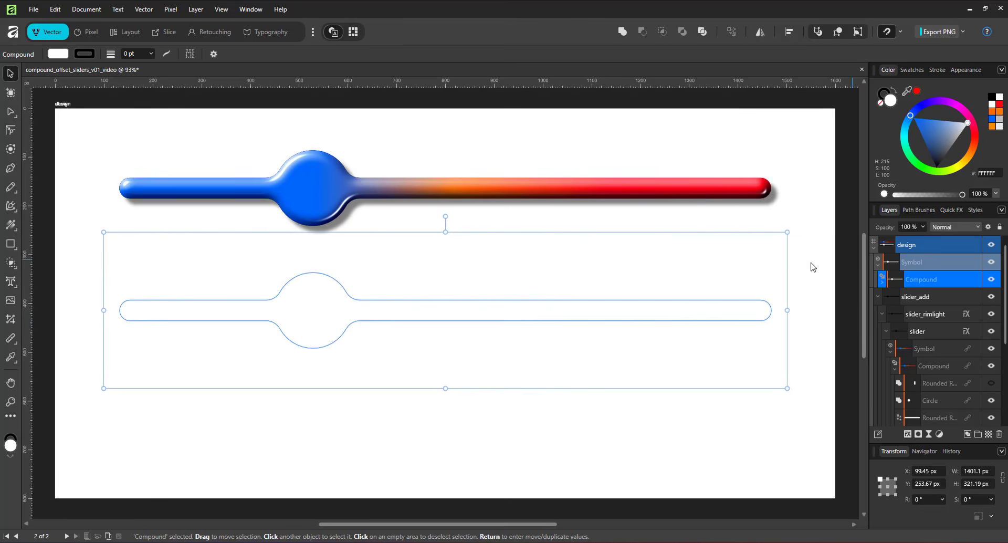
Step: Group the new symbol under the name slider_indented
left_click(915, 264)
key("ctrl+g")
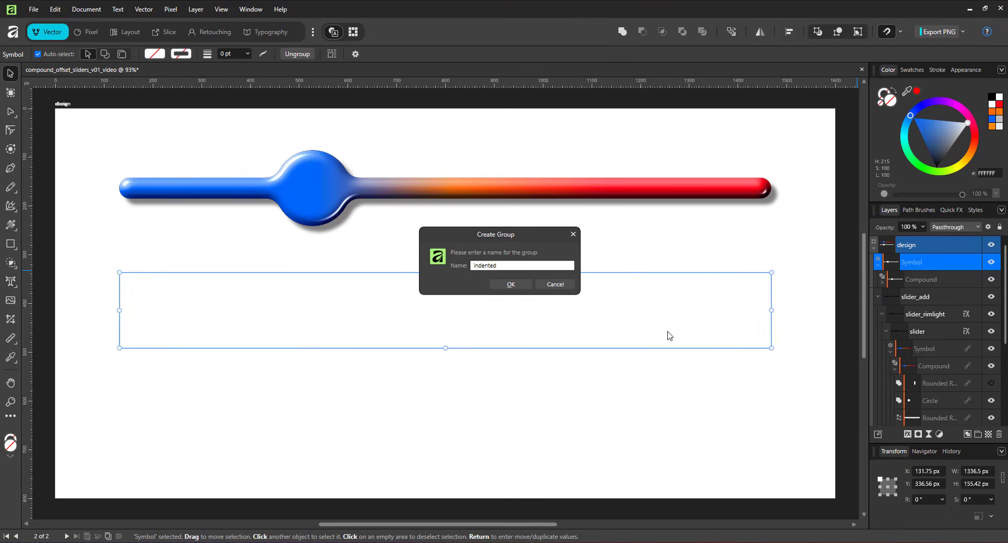
key("Return")
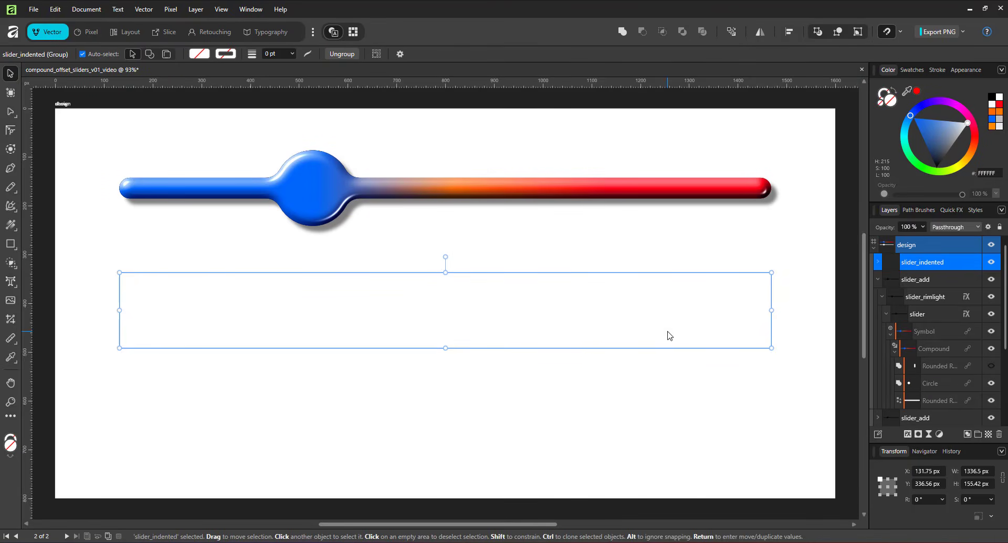
Step: Add an inverted Inner Bevel / Emboss effect with a radius of about 24.28 px to the slider_indented group
left_click(906, 434)
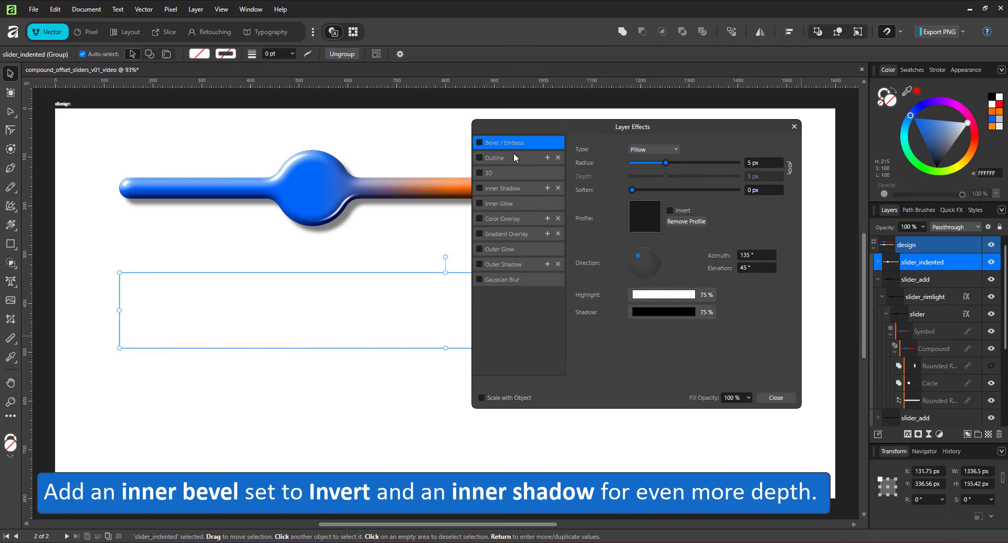
left_click(479, 143)
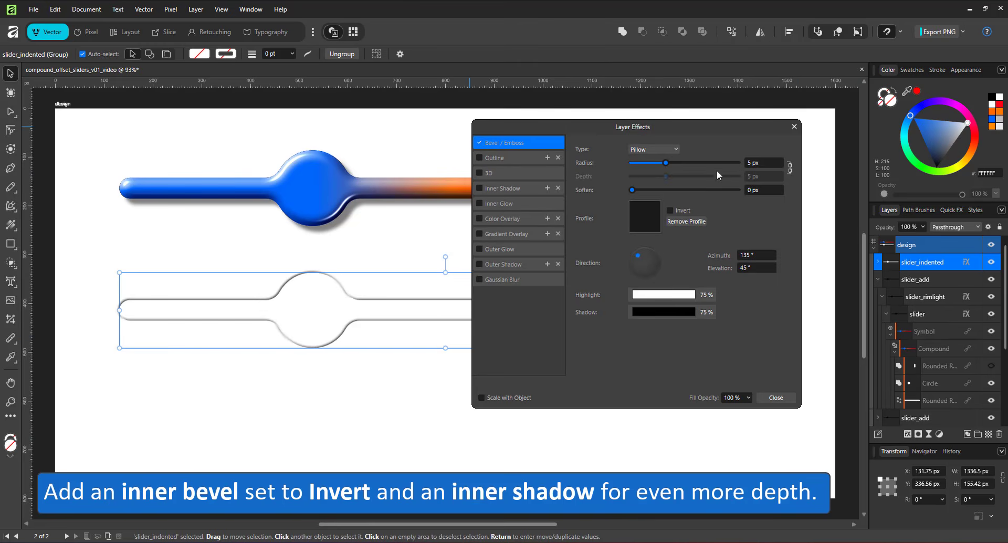
left_click(671, 210)
left_click_drag(664, 163, 694, 162)
left_click(659, 149)
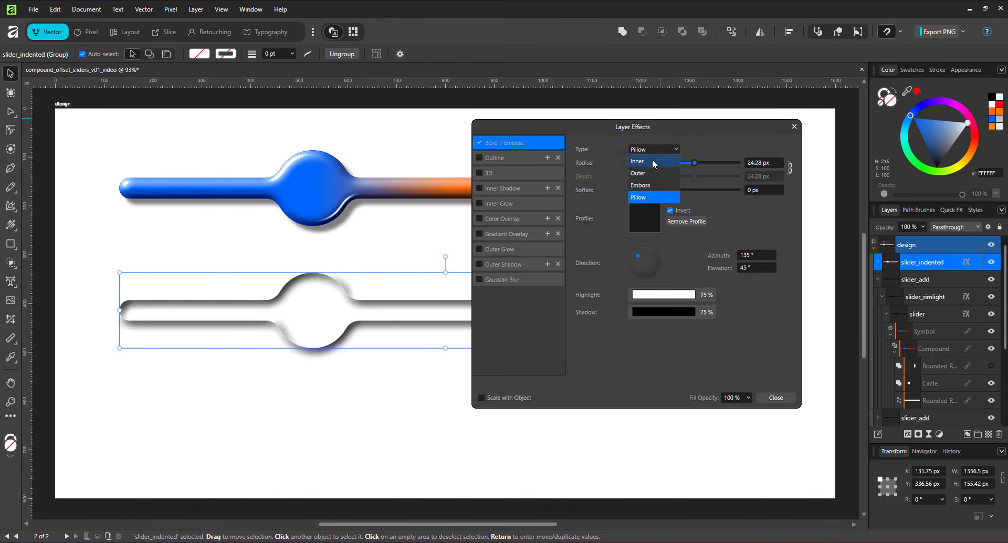
left_click(652, 159)
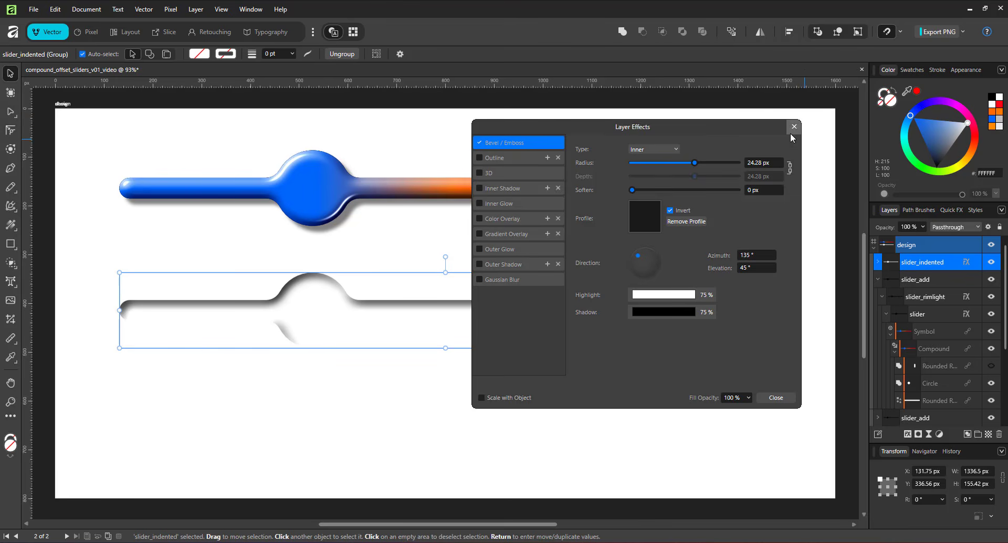
Step: Recolour the compound inside slider_indented to a light grey of about H 215, S 2, L 72
left_click(878, 262)
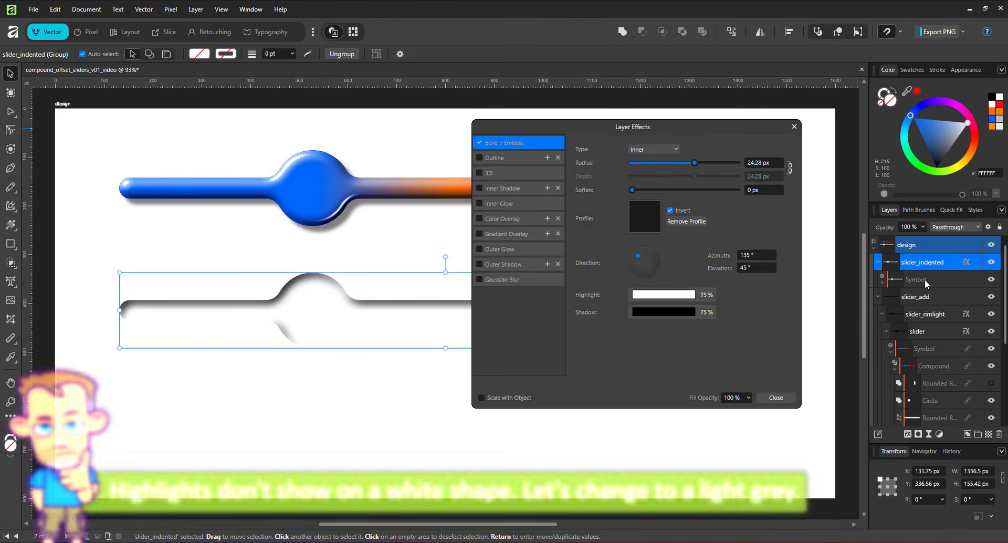
left_click(881, 280)
left_click(908, 297)
left_click(961, 131)
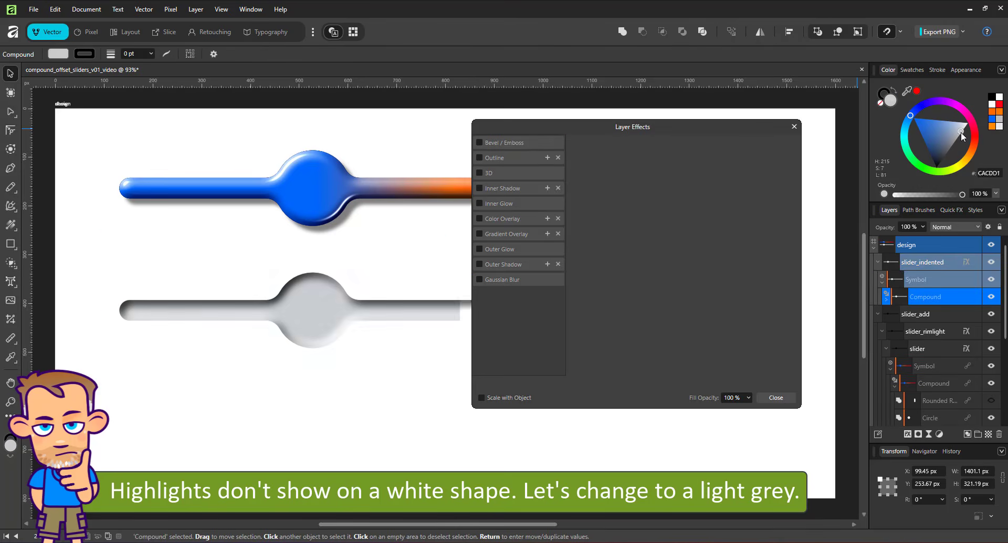
left_click_drag(960, 131, 958, 135)
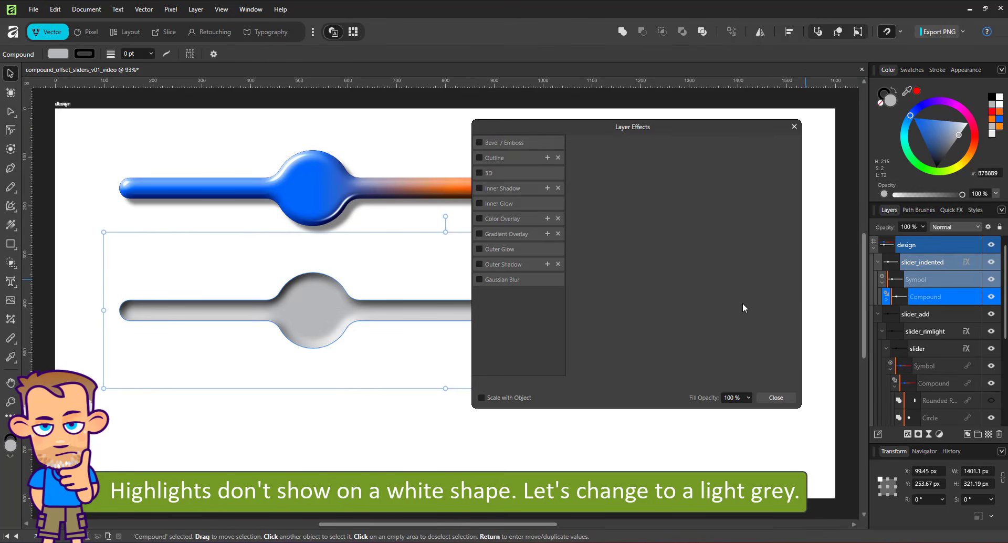
Step: Add an Inner Shadow to slider_indented with radius about 0.14 px and offset about 13.07 px, and adjust its intensity
left_click(962, 266)
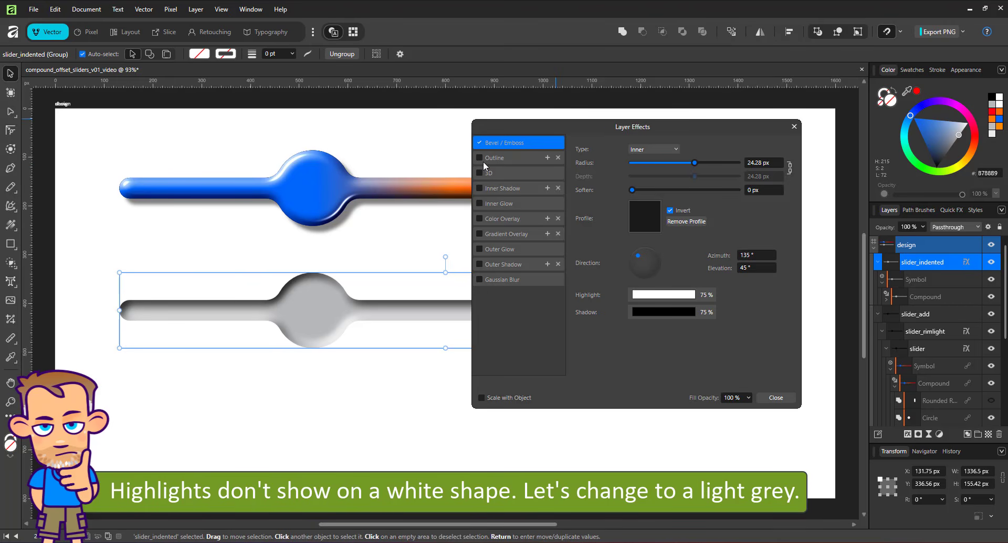
left_click(482, 188)
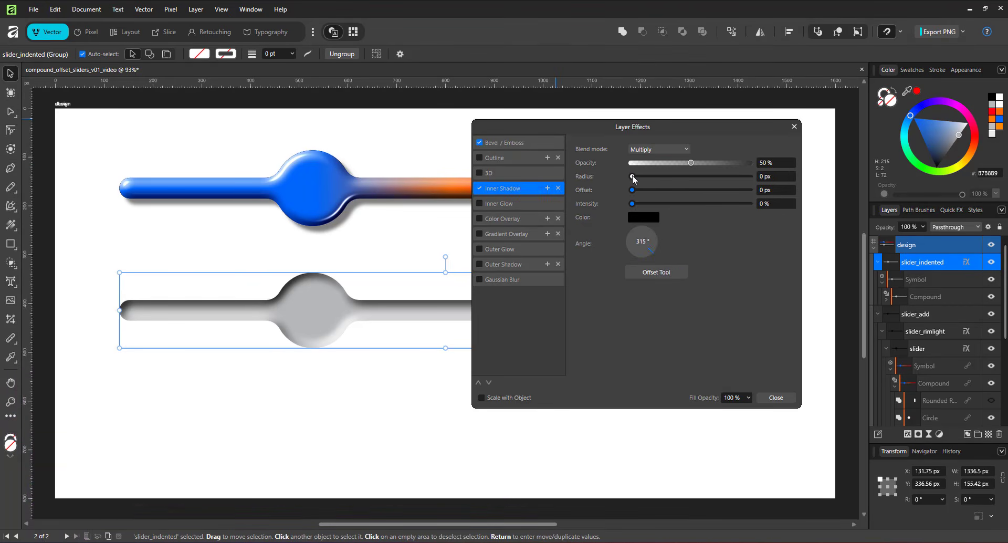
left_click_drag(651, 176, 635, 198)
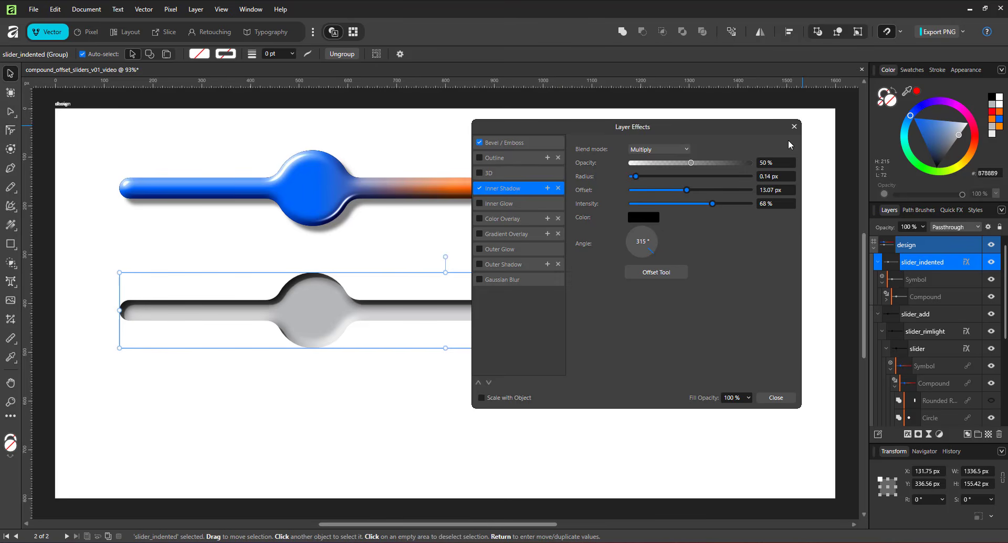
left_click_drag(697, 204, 668, 205)
Step: Change the Bevel / Emboss shadow colour of slider_indented to a dark purple of about H 270, S 49, L 21
left_click(527, 144)
left_click(667, 316)
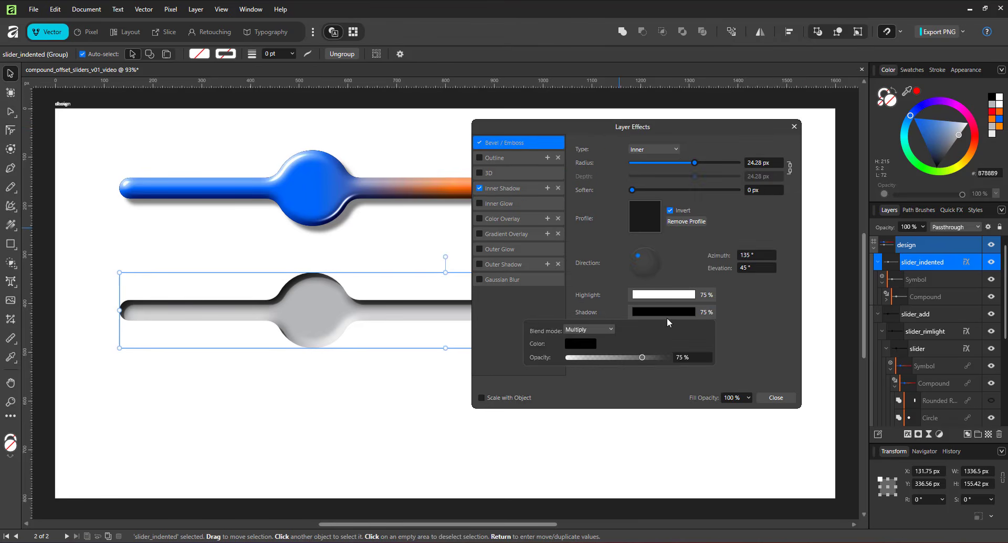
left_click(583, 344)
left_click(579, 374)
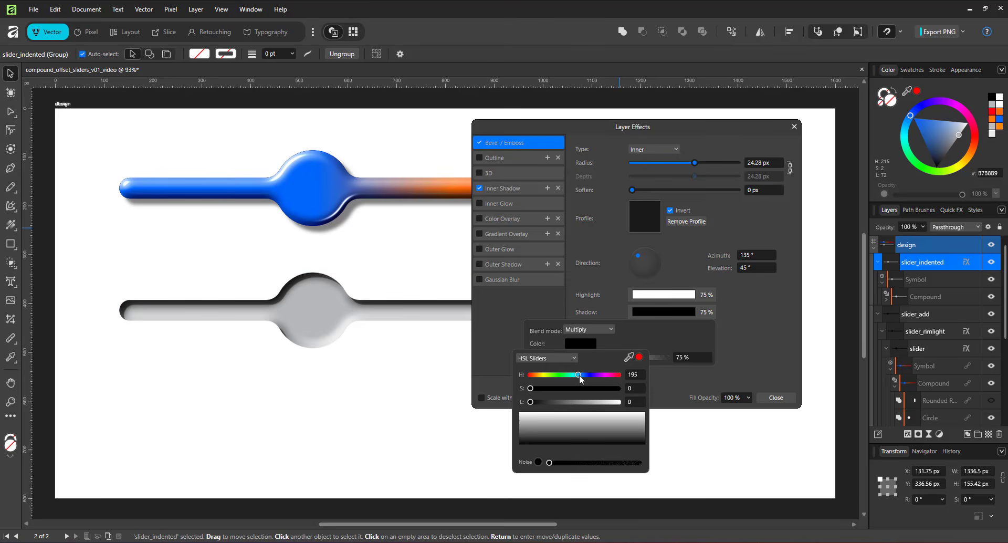
left_click_drag(574, 388, 618, 388)
left_click_drag(546, 405, 554, 409)
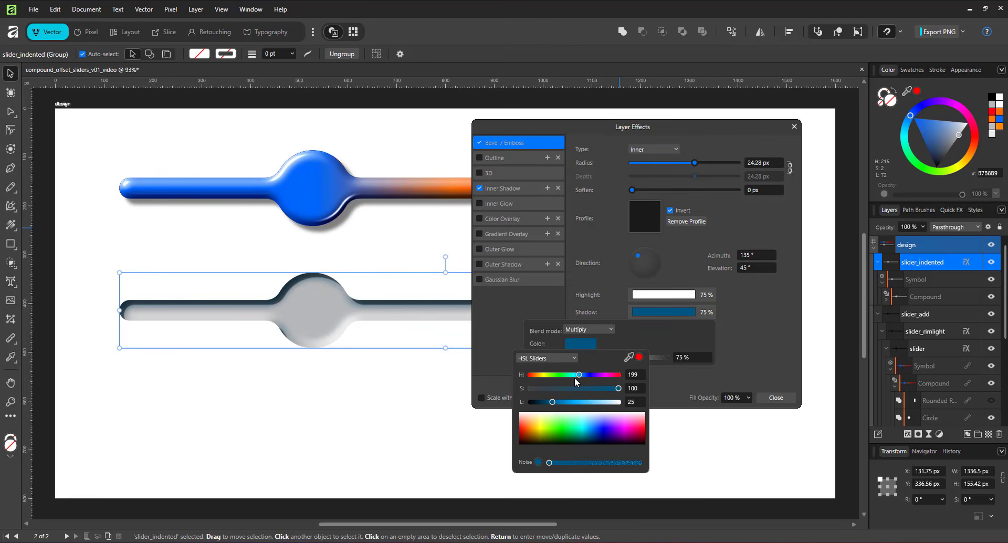
left_click_drag(576, 376, 597, 389)
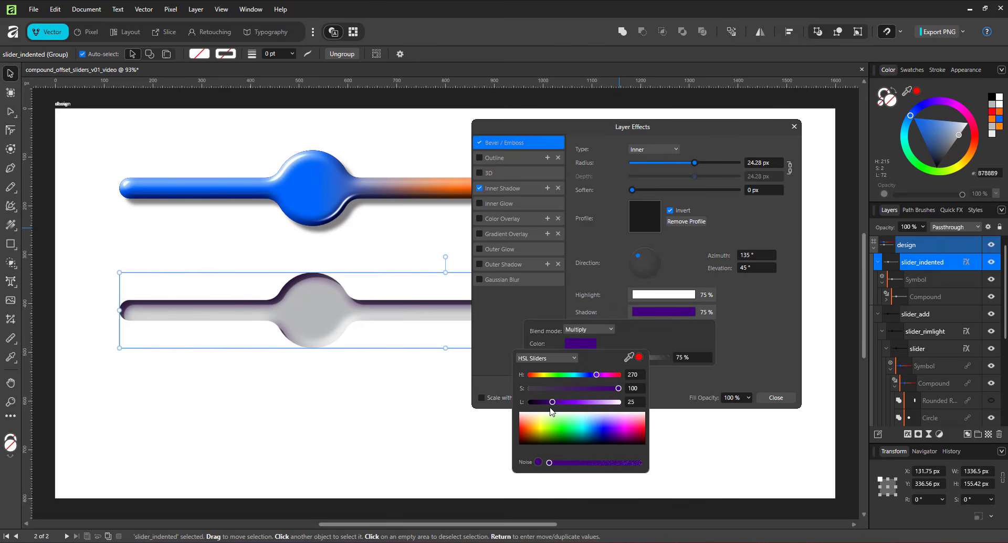
left_click(574, 388)
left_click_drag(552, 402, 549, 402)
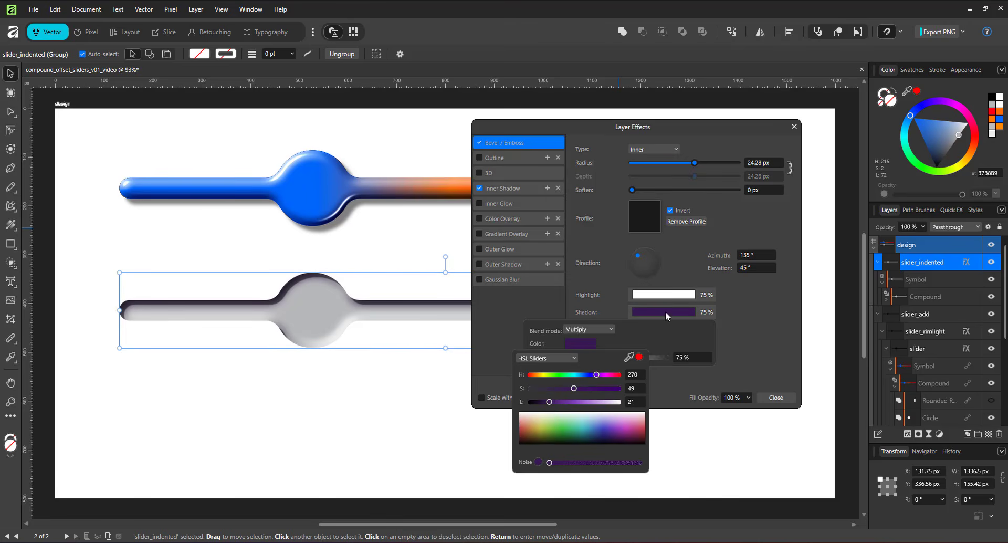
Step: Soften the Inner Shadow of slider_indented by increasing its radius, and close the layer effects
left_click(523, 187)
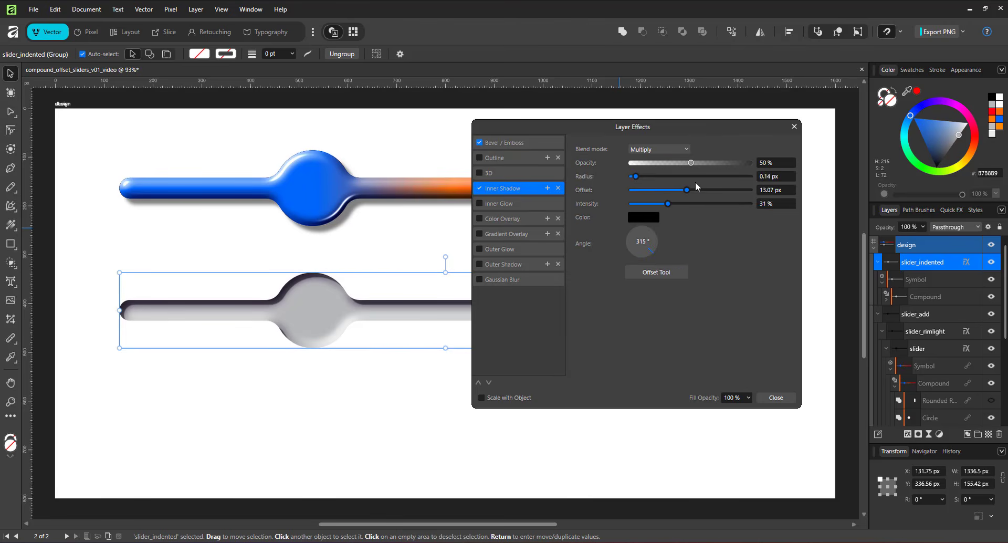
left_click_drag(637, 179, 667, 188)
left_click(794, 127)
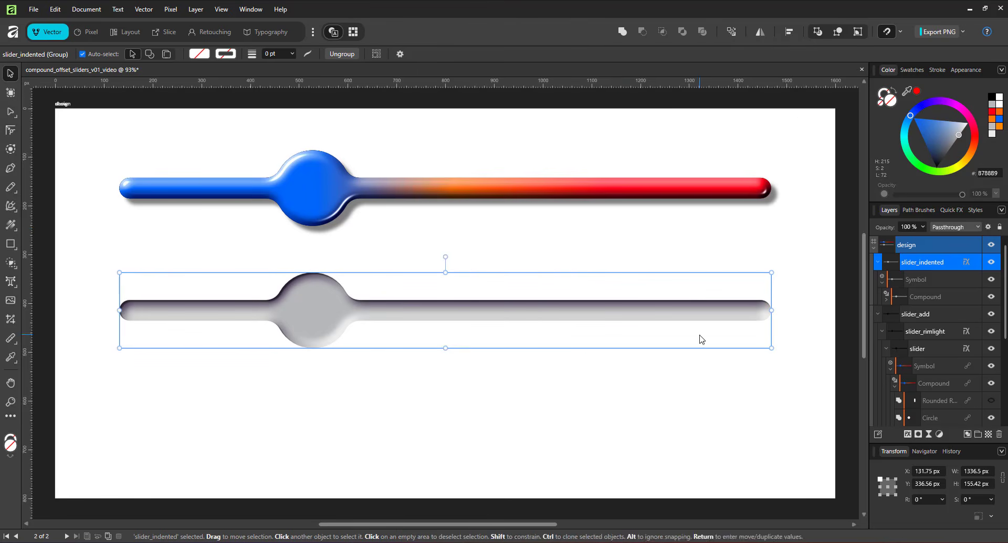
Step: In slider_indented's compound, hide the circle, show the vertical rounded rectangle and move it near the slider's start at about X 280 px
double_click(304, 301)
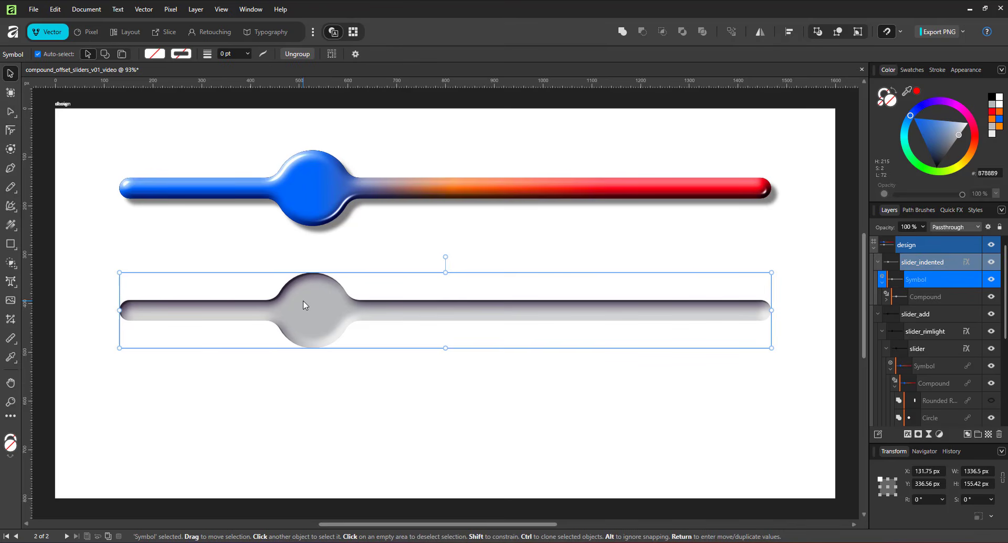
left_click(886, 300)
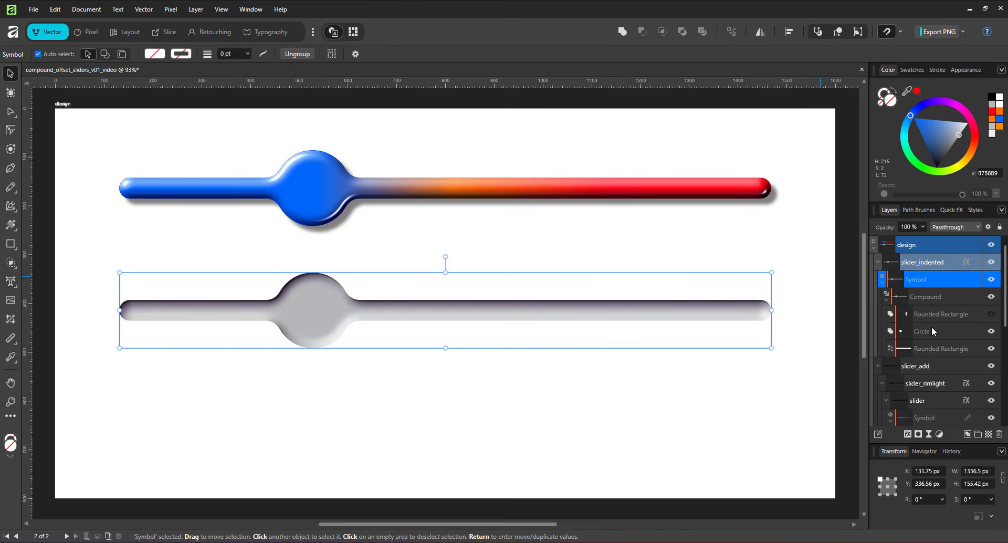
left_click(990, 332)
left_click(990, 349)
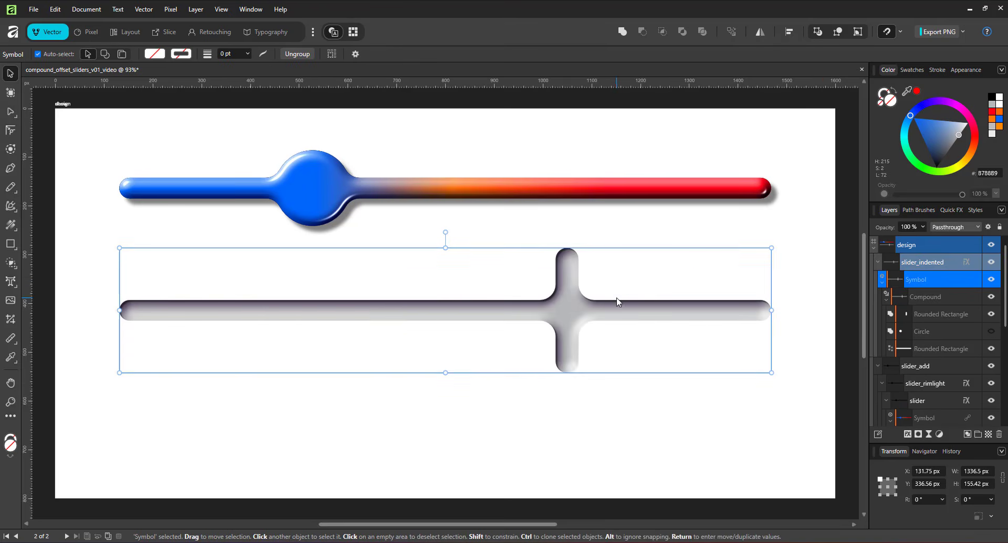
left_click_drag(571, 286, 223, 286)
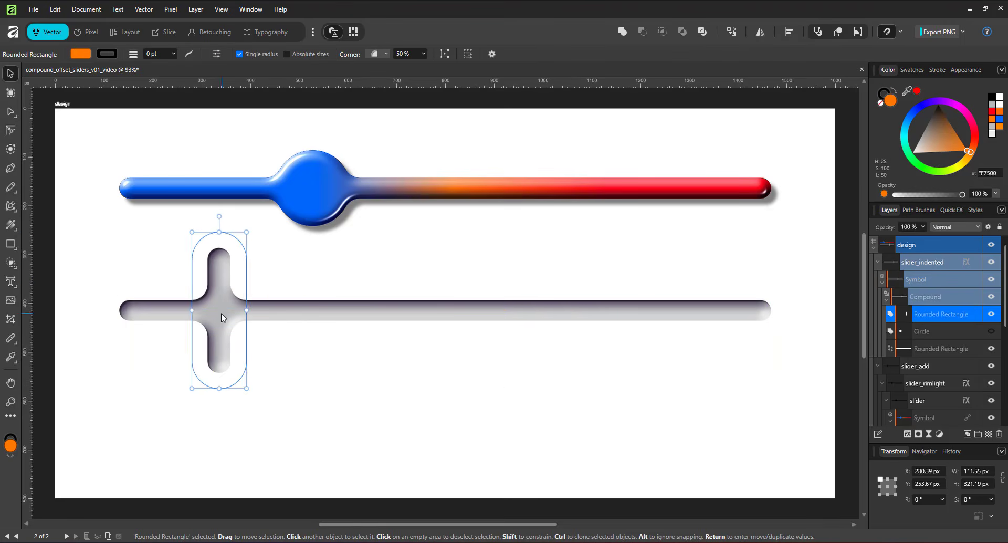
Step: Duplicate the slider_indented group straight down, placing the copy at about Y 645 px
left_click(508, 383)
left_click(922, 262)
left_click_drag(355, 331, 355, 479)
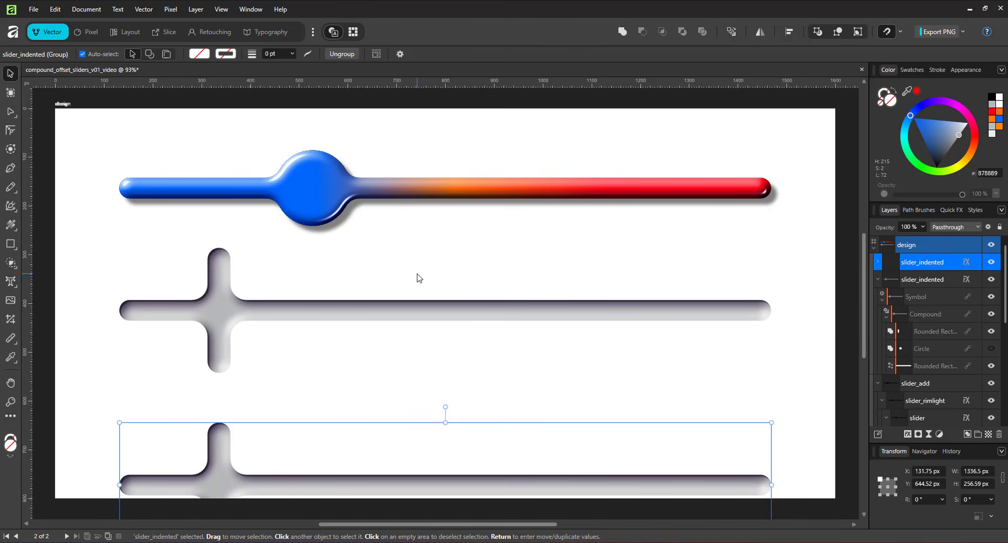
Step: Scale all the sliders down together to about 1089 px wide and centre them on the design artboard
scroll(174, 175, "down", 3)
left_click_drag(128, 111, 594, 475)
left_click_drag(570, 418, 530, 382)
left_click_drag(316, 221, 313, 194)
key("ctrl+0")
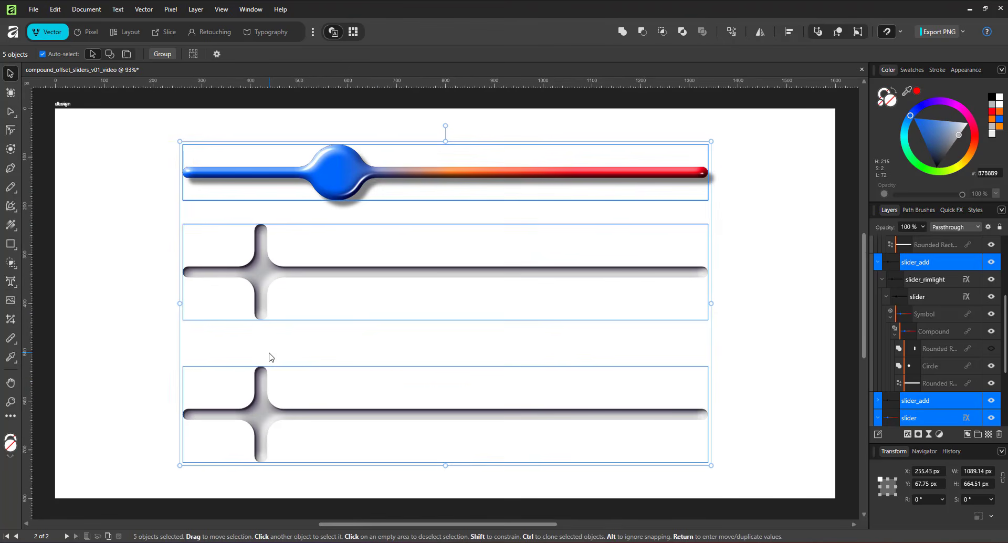
Step: Select the lower slider_indented copy and switch off symbol syncing
left_click(265, 370)
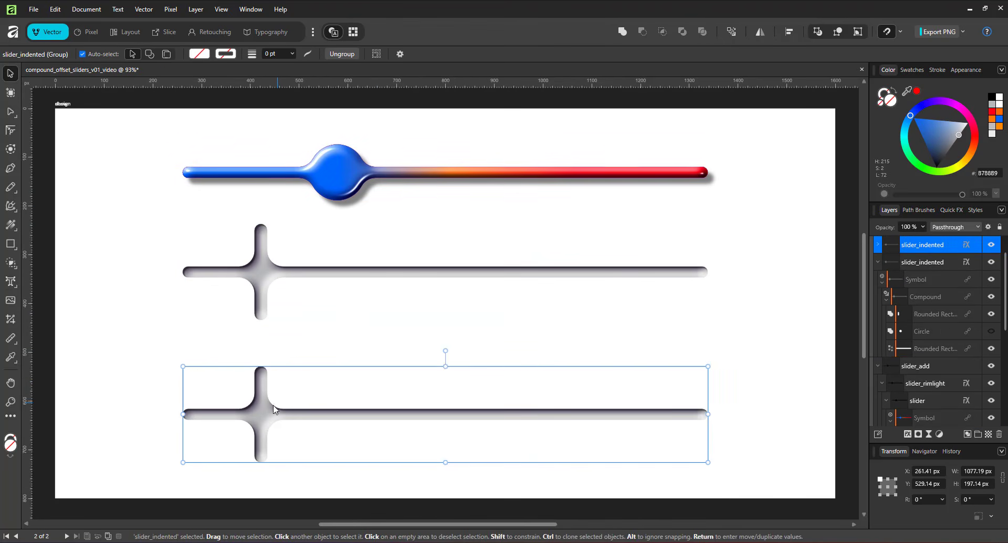
left_click(243, 9)
mouse_move(132, 162)
left_click(50, 260)
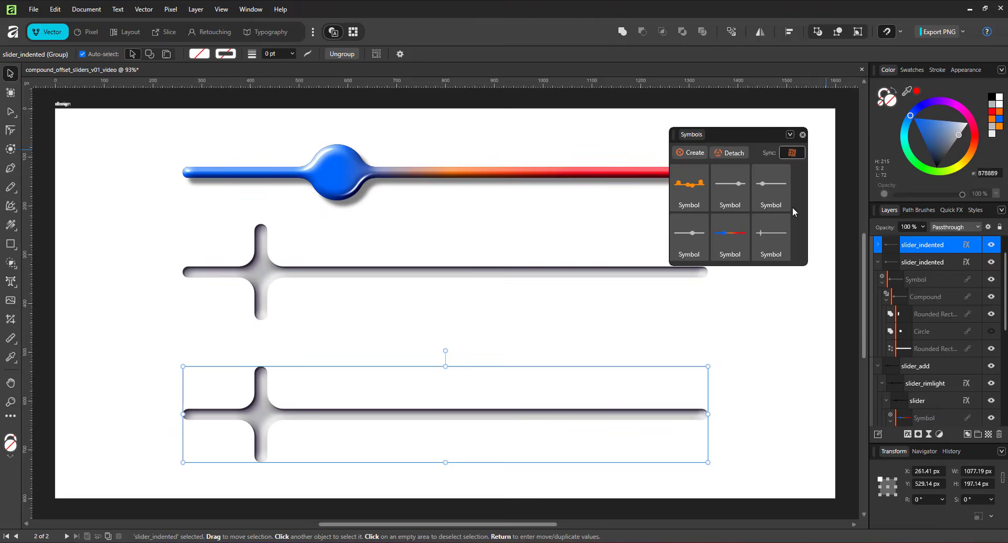
left_click(791, 152)
Step: Move the lower slider's rounded rectangle handle to about X 1118 px and switch symbol syncing back on
double_click(257, 388)
left_click_drag(257, 388, 618, 388)
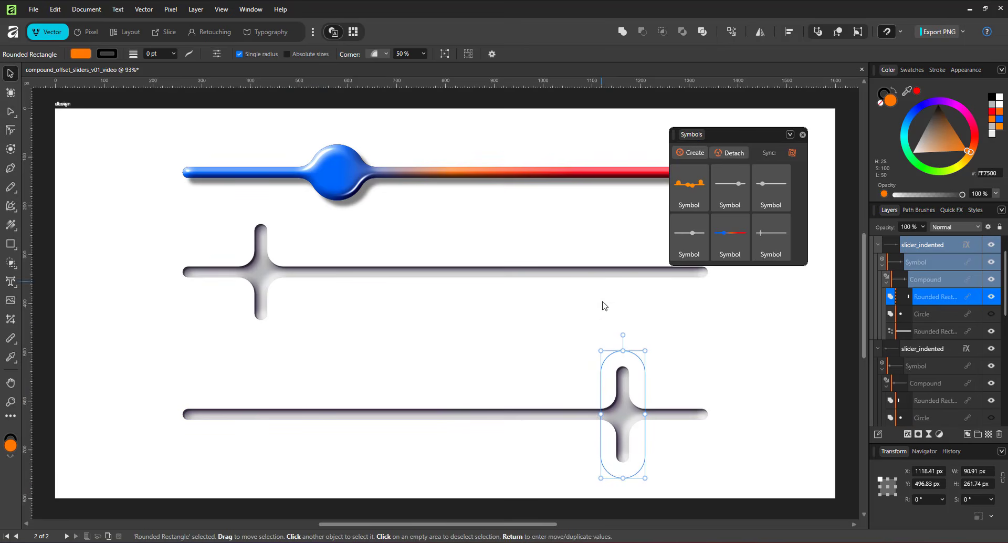
left_click(795, 153)
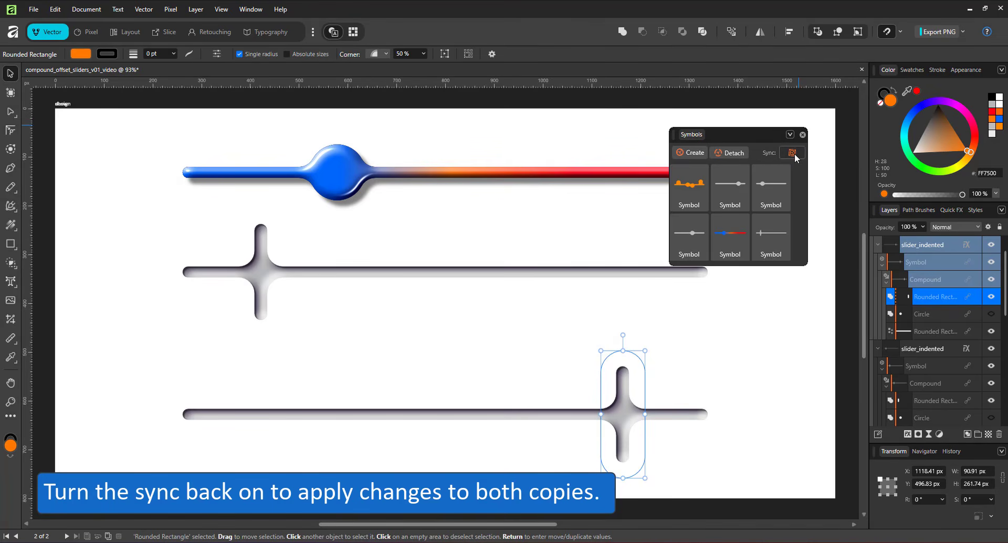
left_click(665, 329)
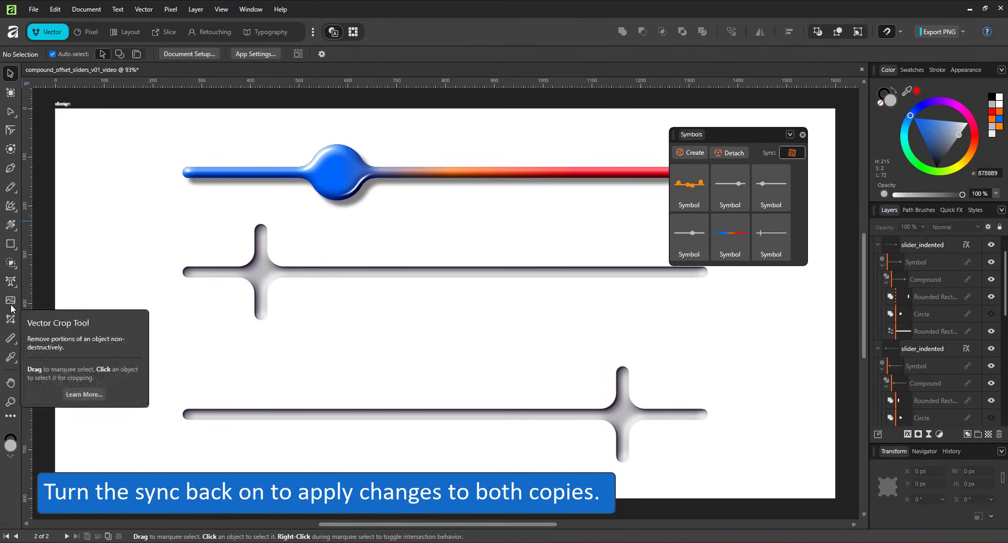
Step: Add the art text 0 between the two grey sliders in Gotham Ultra at about 41.4 pt
left_click(11, 281)
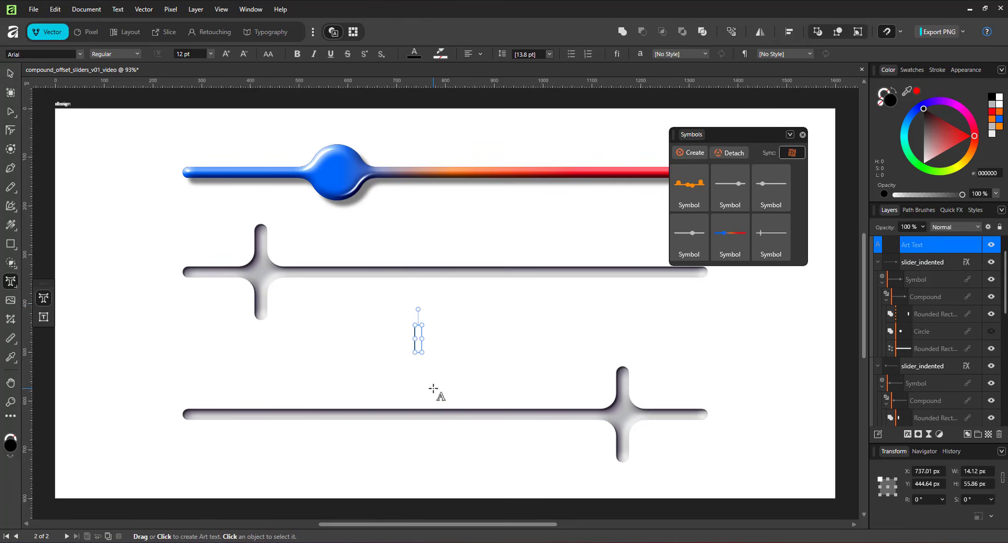
key("ctrl+a")
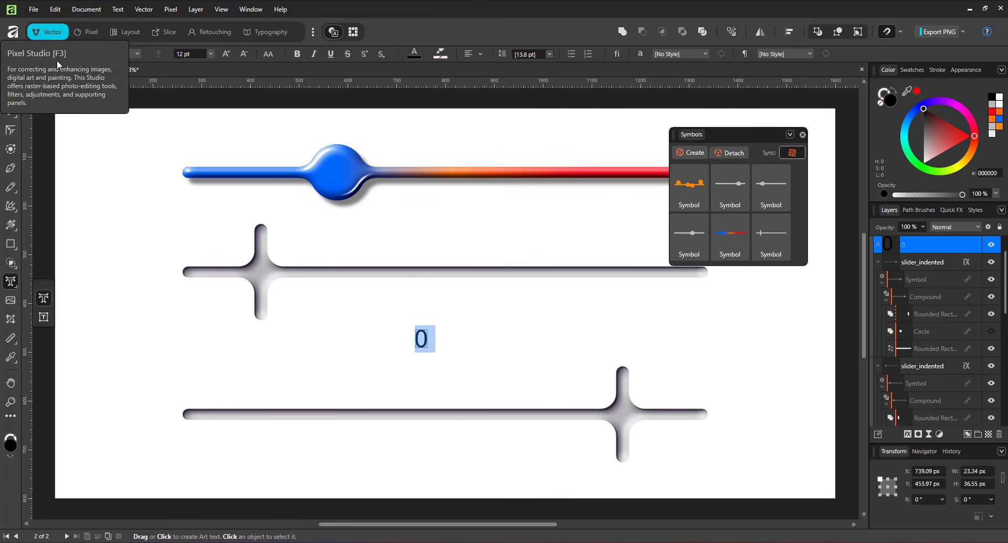
left_click(52, 54)
scroll(220, 244, "down", 20)
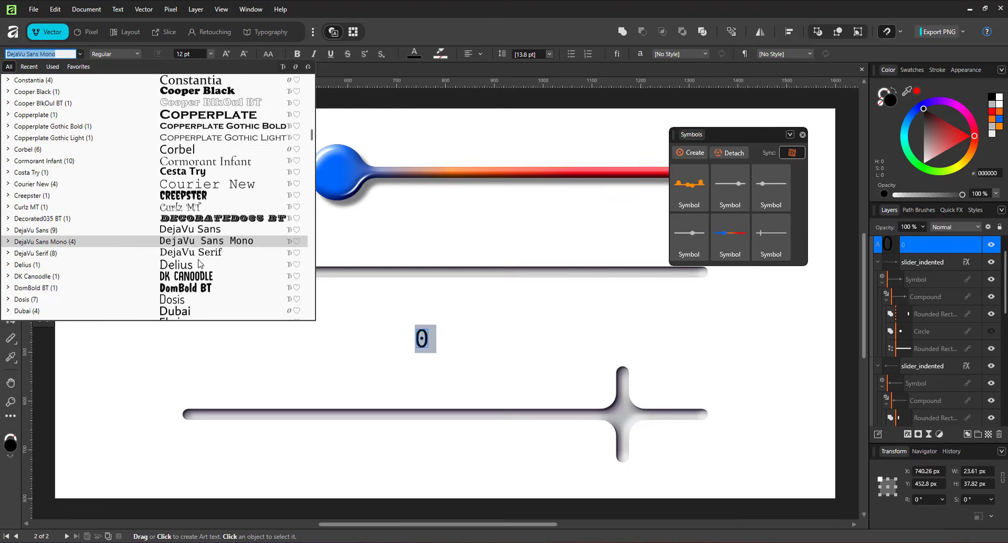
left_click(220, 240)
Step: Duplicate the 0 text beside the original and change the copy to read 100
left_click_drag(433, 328, 513, 331)
left_click(9, 74)
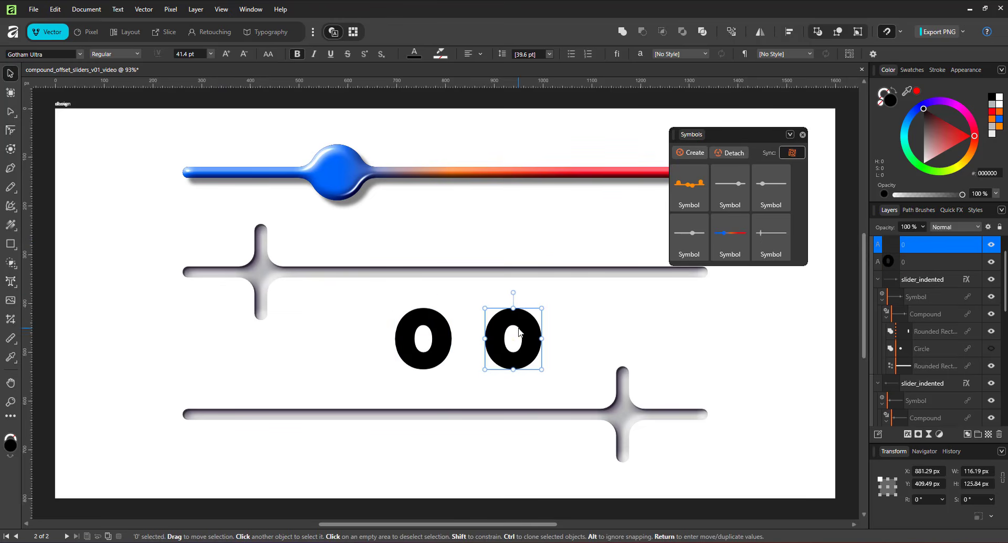
double_click(513, 330)
type("100")
key("Escape")
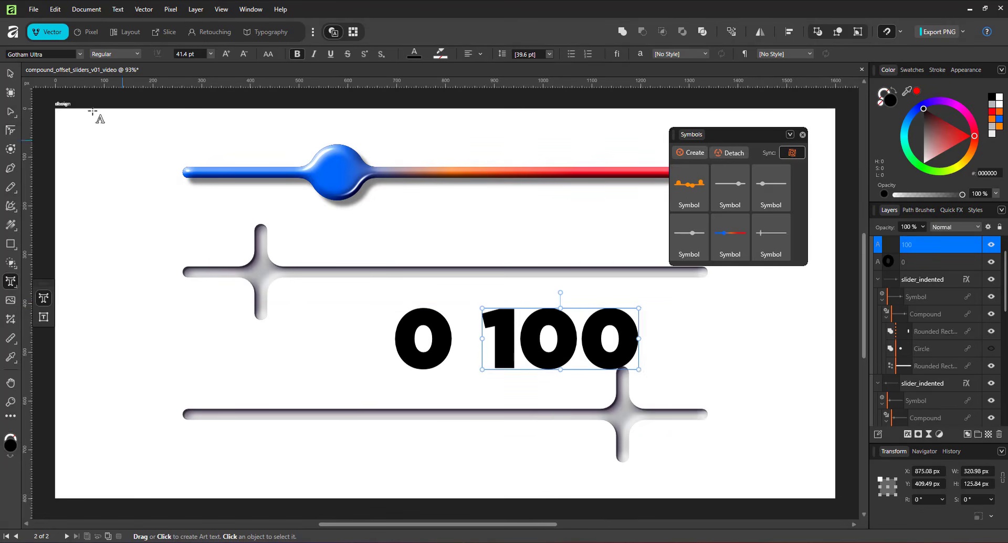
left_click(10, 70)
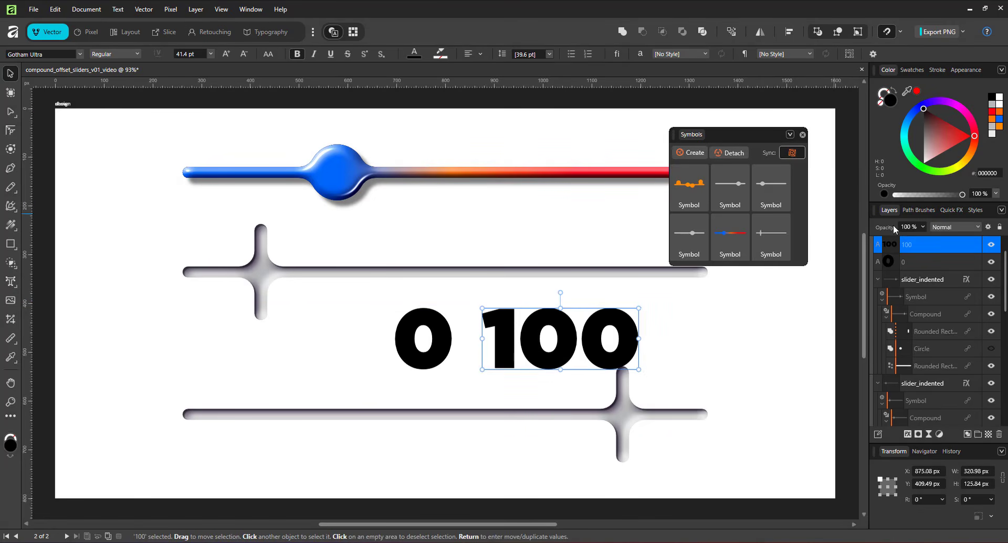
Step: Try nesting the 0 and 100 texts inside the lower slider's compound, and undo the test move of the 0
left_click(940, 262, "shift")
left_click_drag(940, 261, 925, 326)
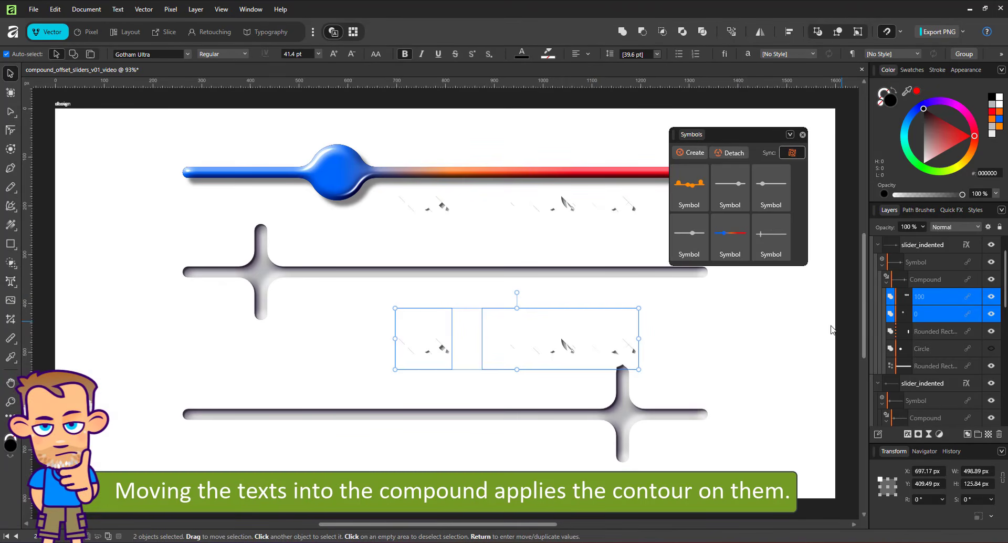
left_click(921, 313)
left_click_drag(419, 346, 187, 362)
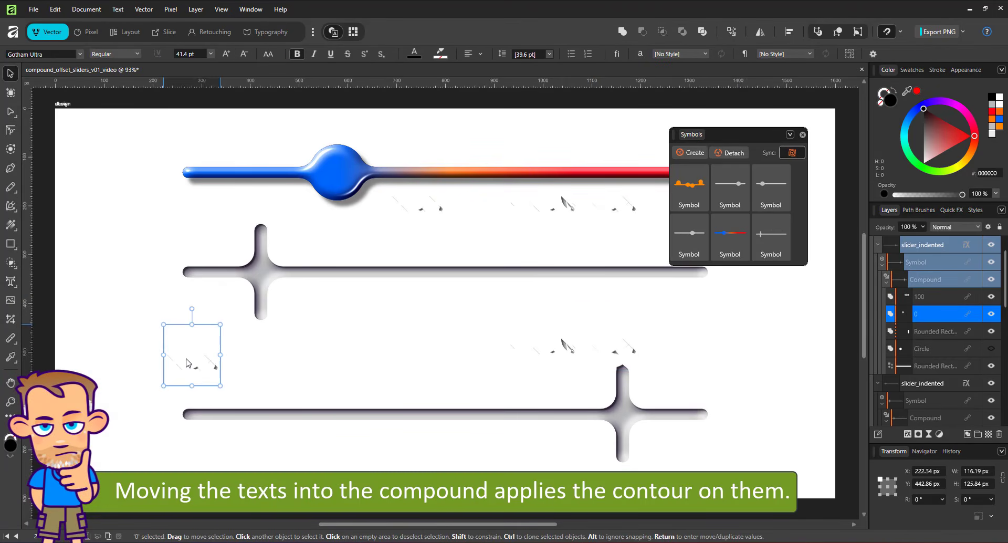
key("ctrl+z")
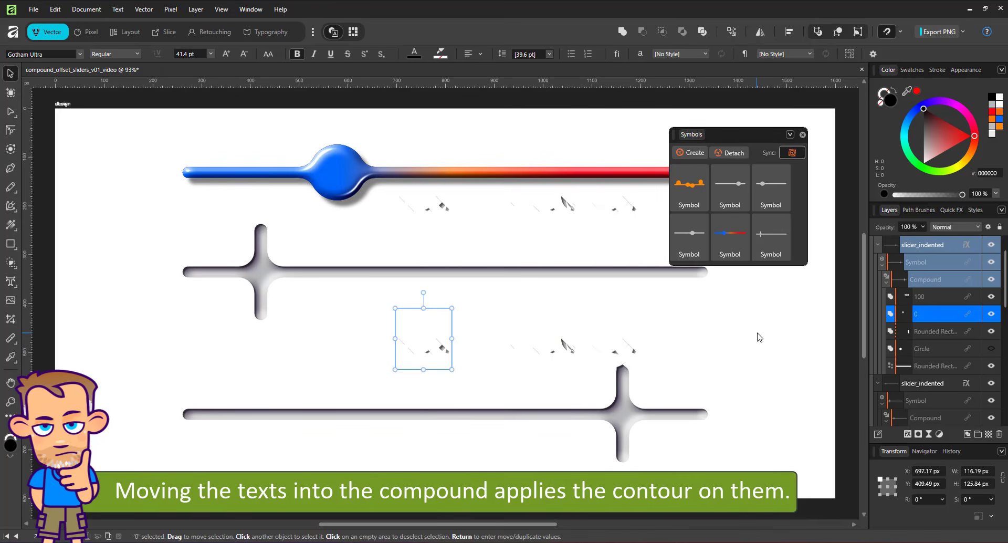
Step: Place the 0 and 100 texts inside the symbol above the compound and fill them with light grey, H 215, S 2, L 72
left_click(928, 297, "shift")
left_click_drag(928, 296, 926, 274)
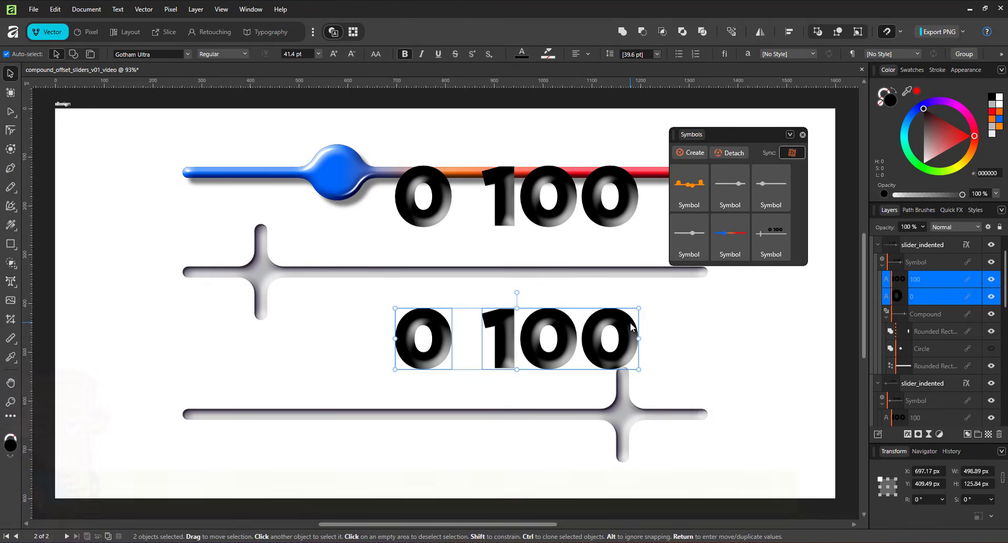
left_click(994, 105)
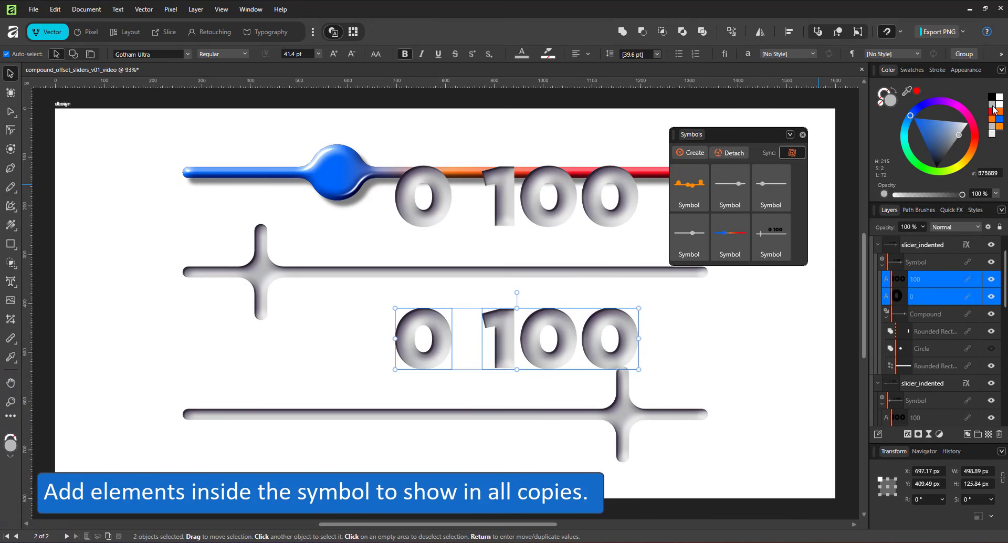
Step: Scale both texts down to about 15.6 pt and place 0 and 100 above the two ends of the slider
left_click_drag(639, 305, 698, 391)
left_click(733, 370)
left_click(200, 384)
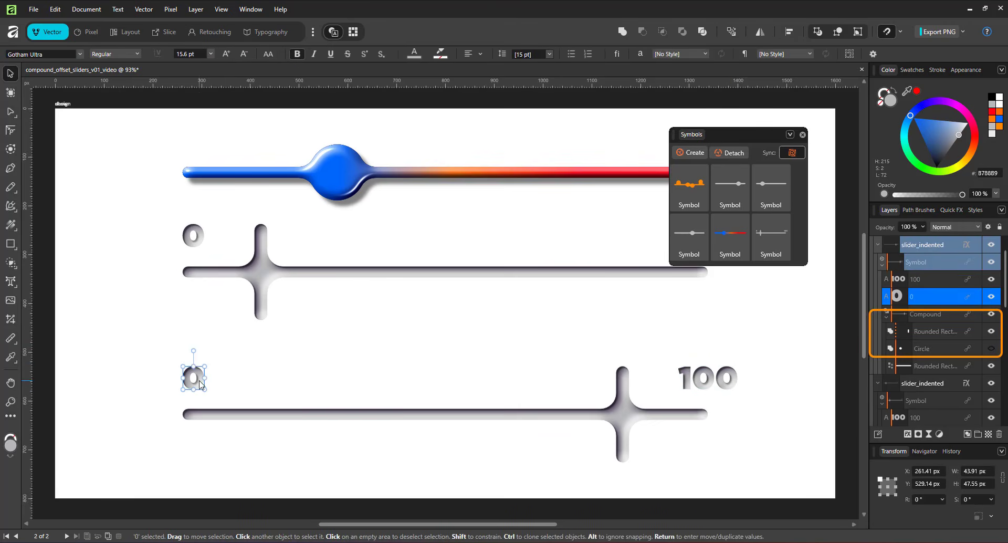
left_click_drag(200, 384, 190, 384)
left_click(273, 382)
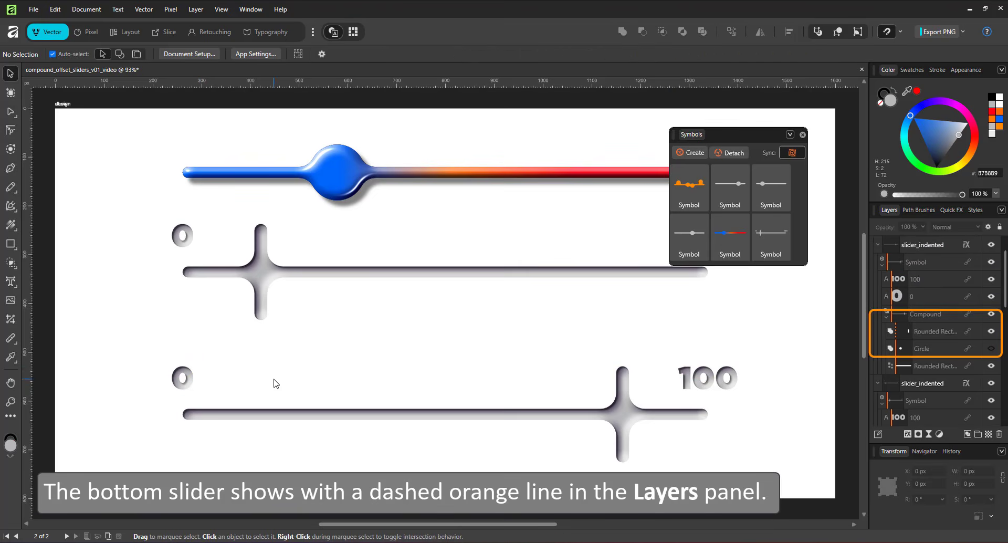
Step: Move the lower slider's rounded rectangle handle to about X 1172 px with the symbols list closed, undoing the extra test move
left_click(803, 134)
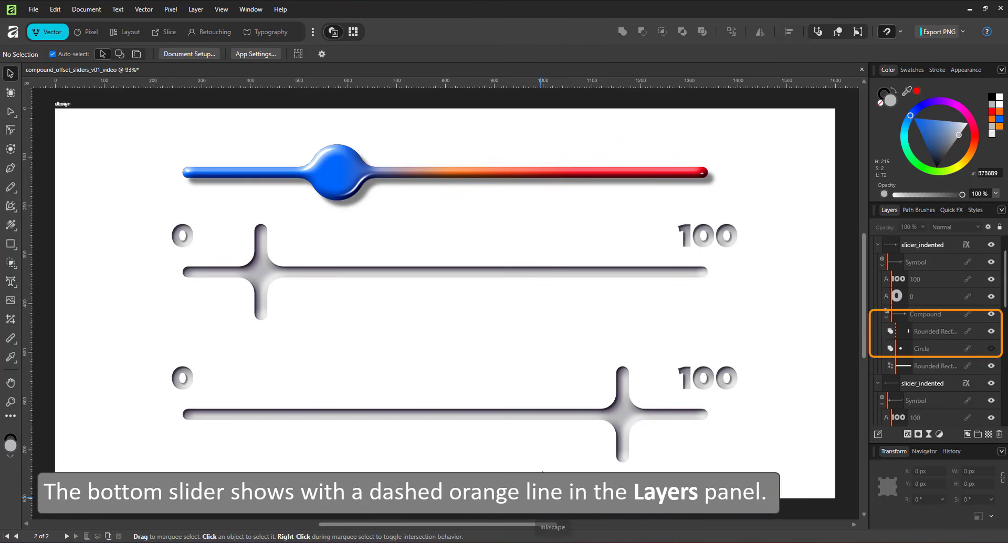
left_click_drag(621, 383, 651, 411)
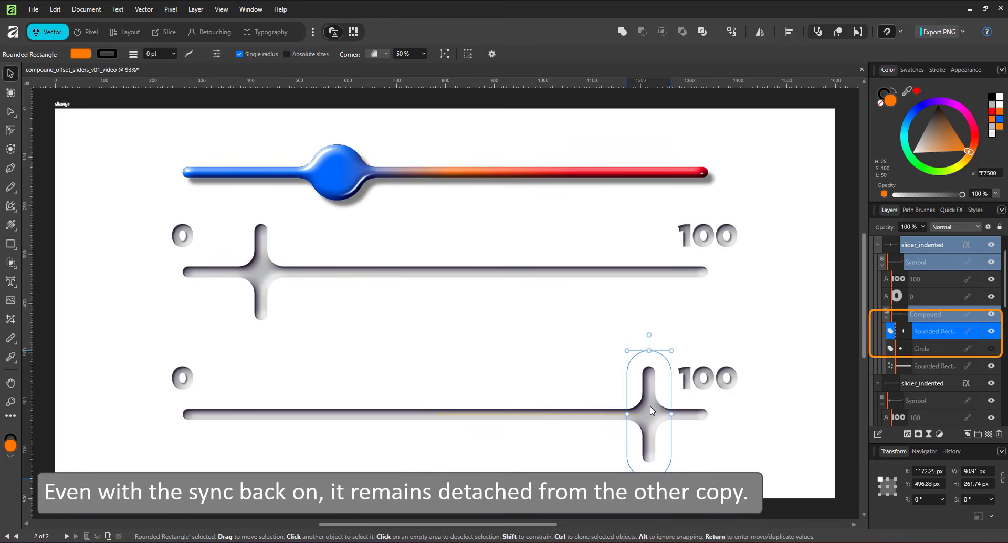
left_click_drag(648, 335, 610, 351)
key("ctrl+z")
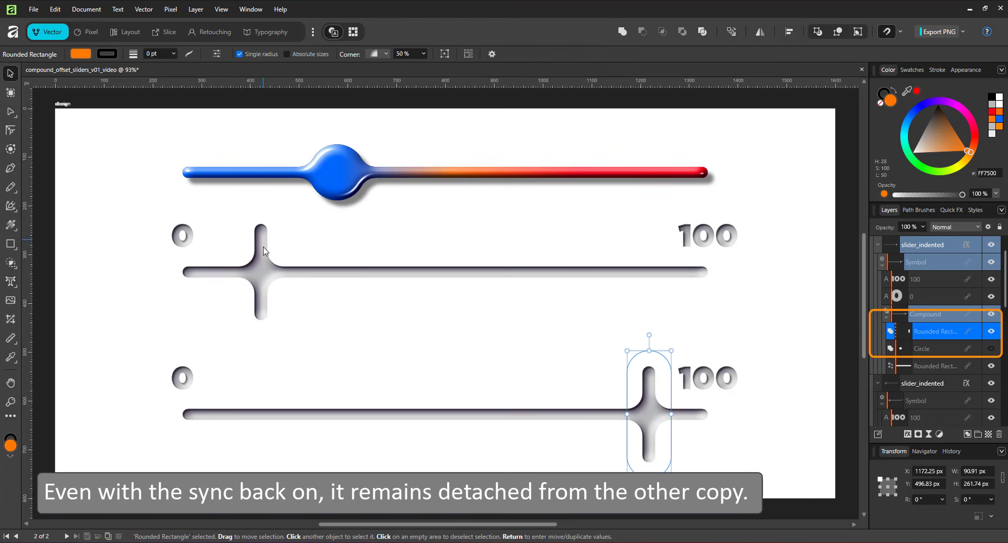
left_click(767, 328)
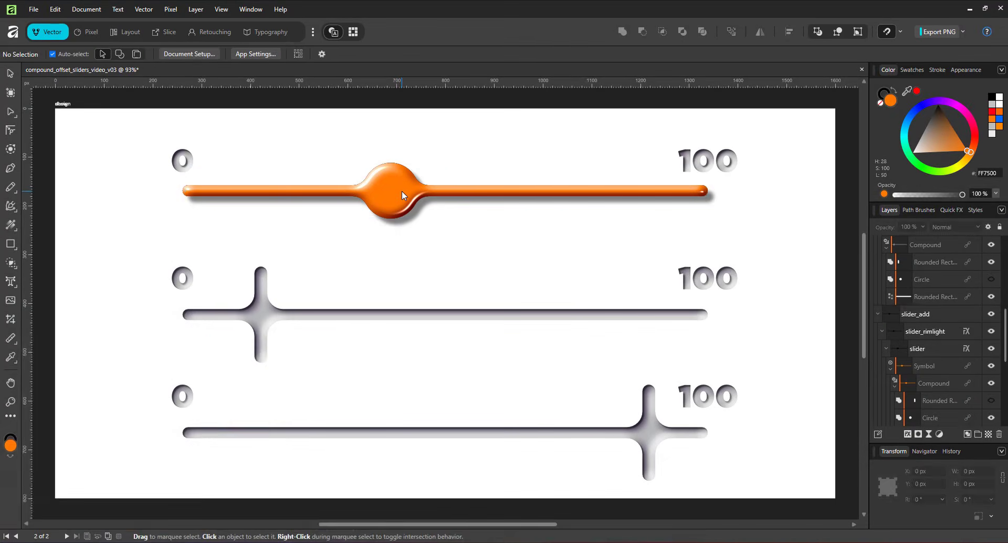
Step: Add copies of the circle handle along the orange slider, placing the last one at about X 1082 px
double_click(401, 193)
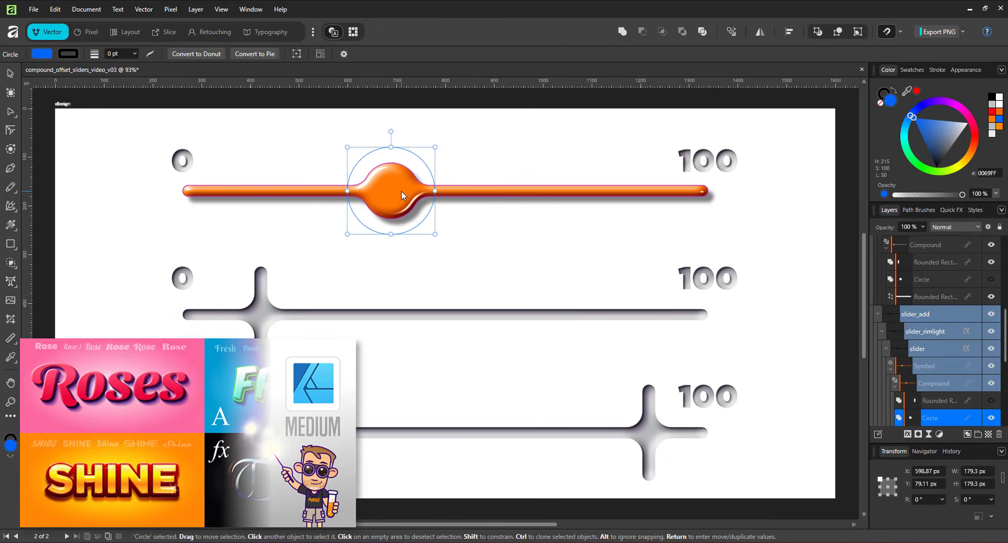
left_click_drag(374, 191, 637, 183)
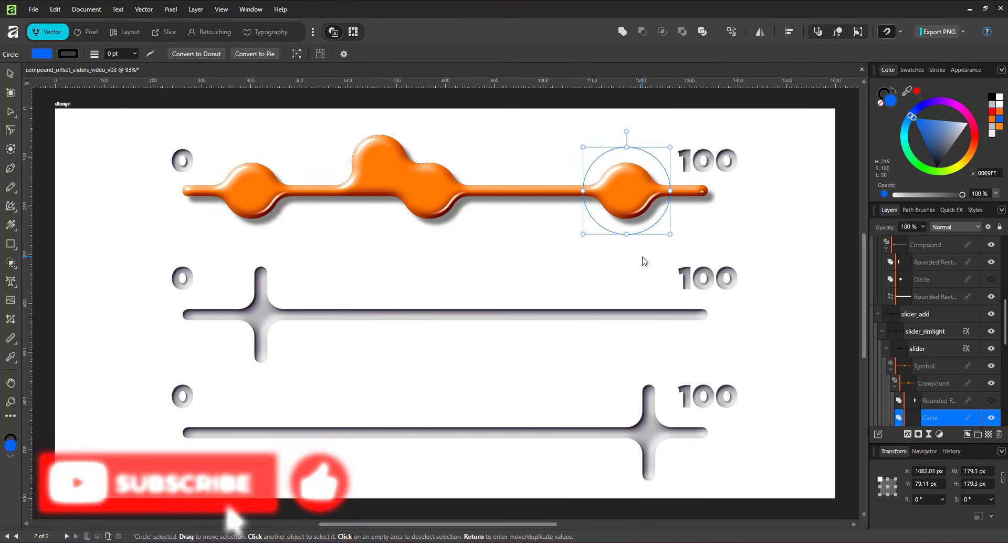
left_click(763, 246)
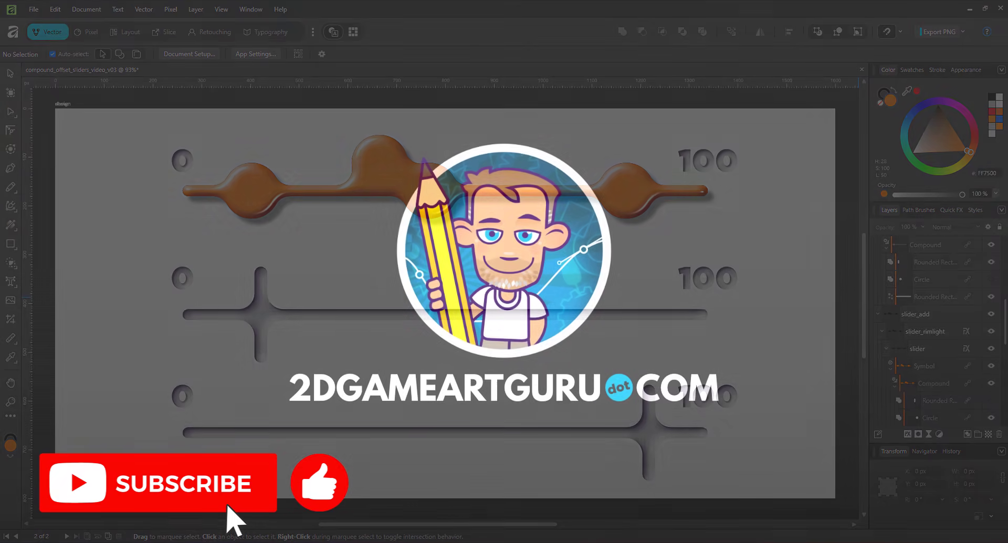